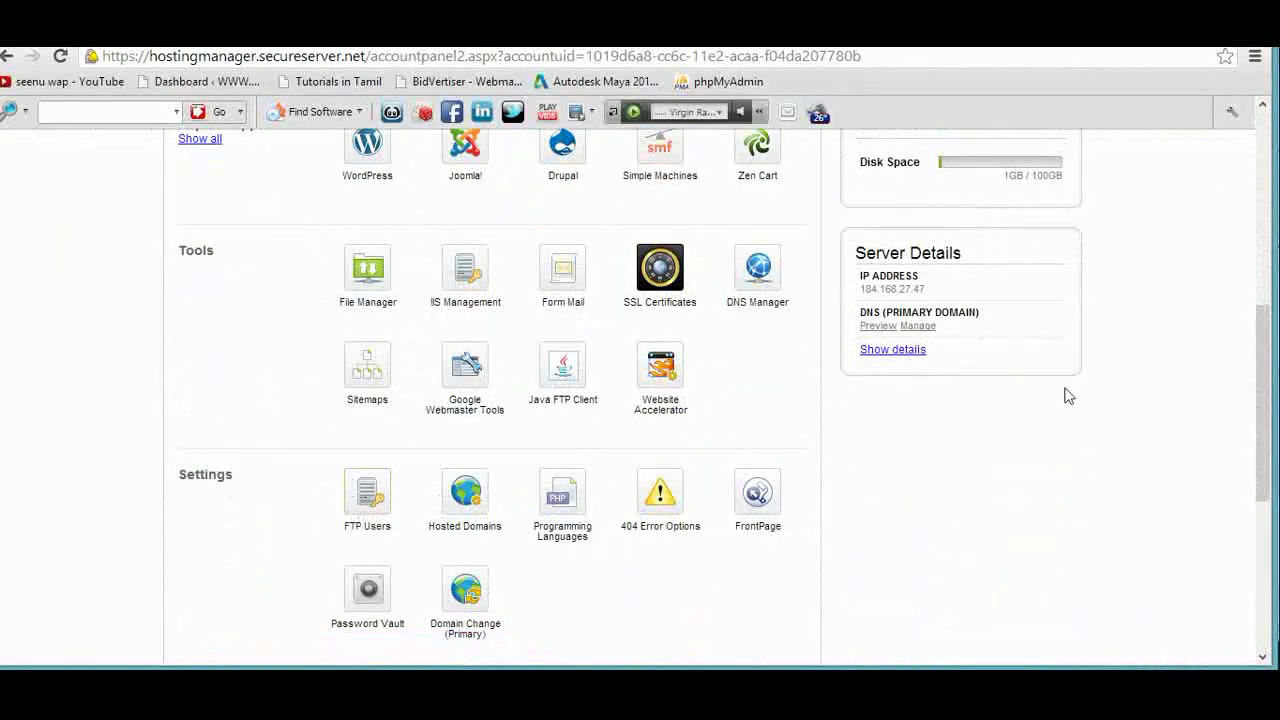
Look over the hosting account's snapshot, popular apps, tools and settings in the GoDaddy control panel.
drag(1270, 370, 1262, 226)
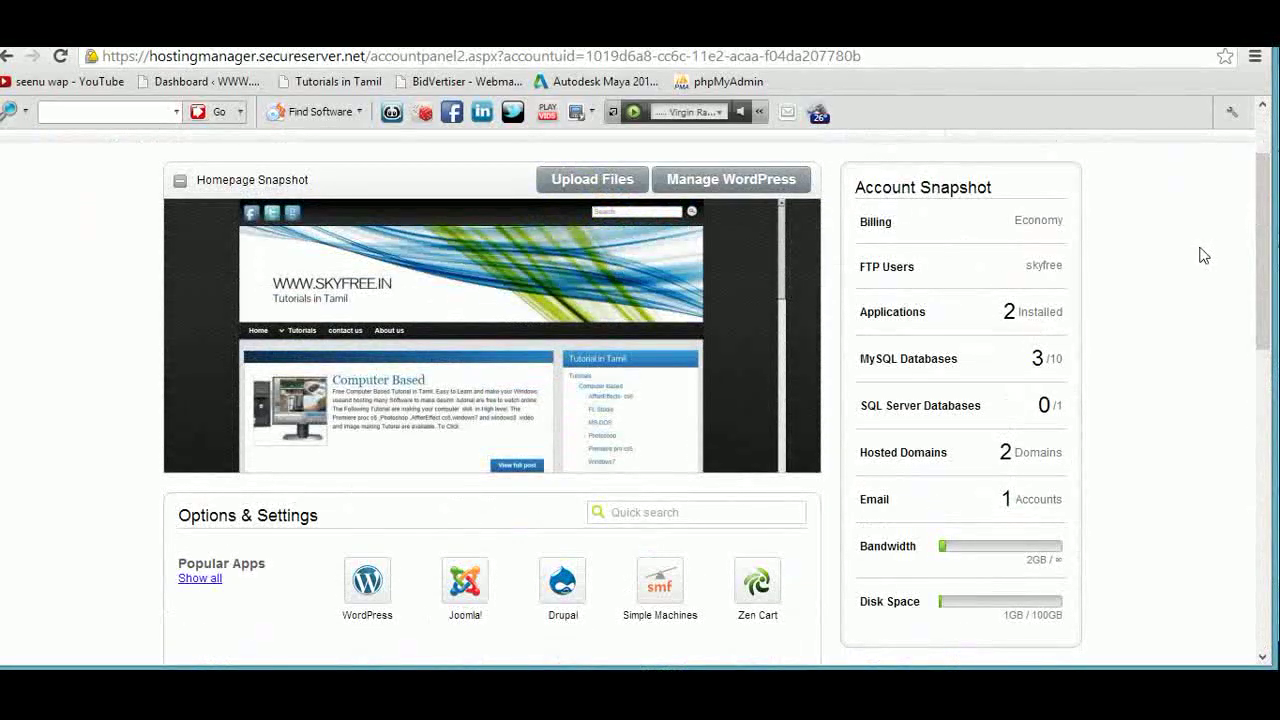
drag(1250, 234, 1252, 372)
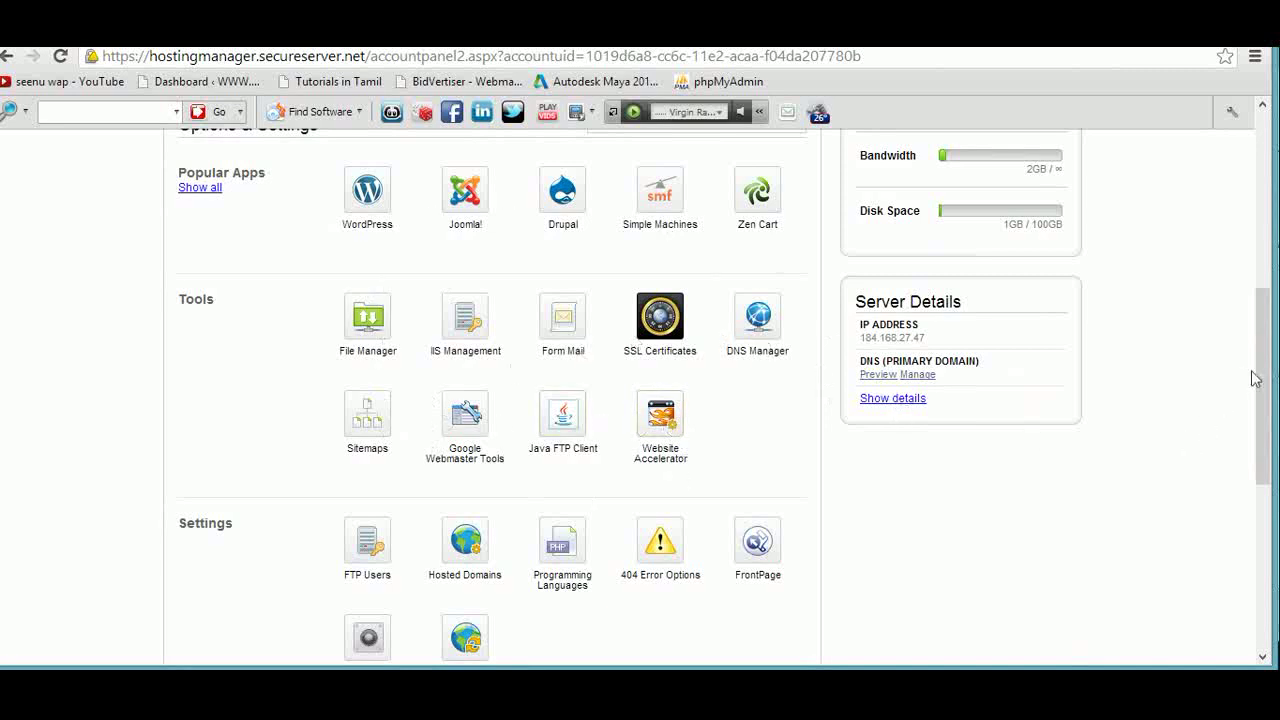
drag(1260, 378, 1234, 206)
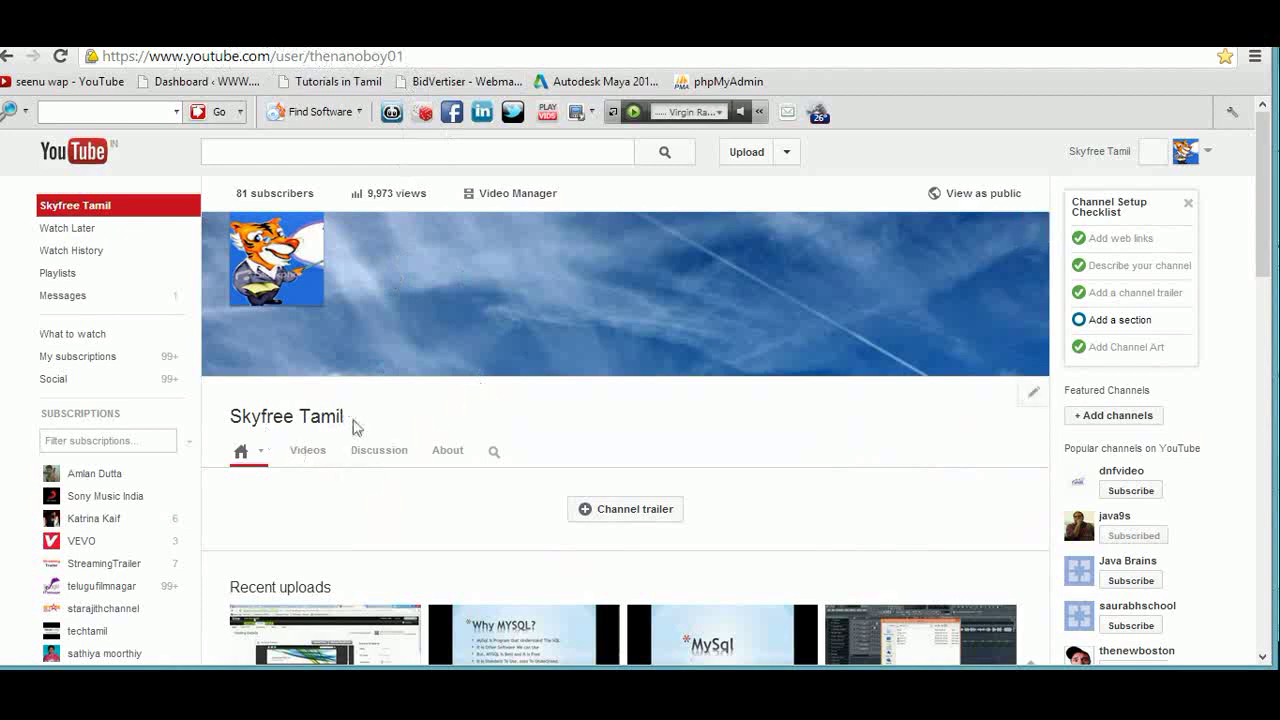
Browse the Playlists section of the Skyfree Tamil YouTube channel through all its pages and return to the first one.
drag(1261, 255, 1192, 482)
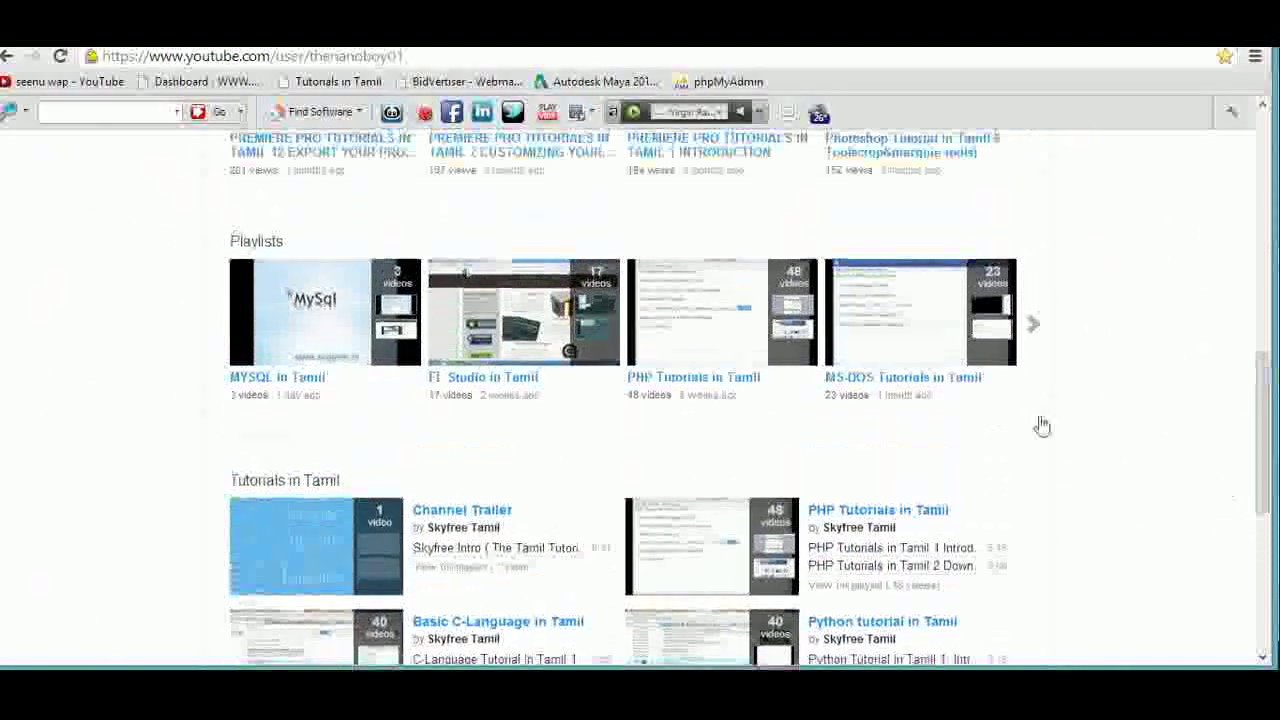
click(1032, 330)
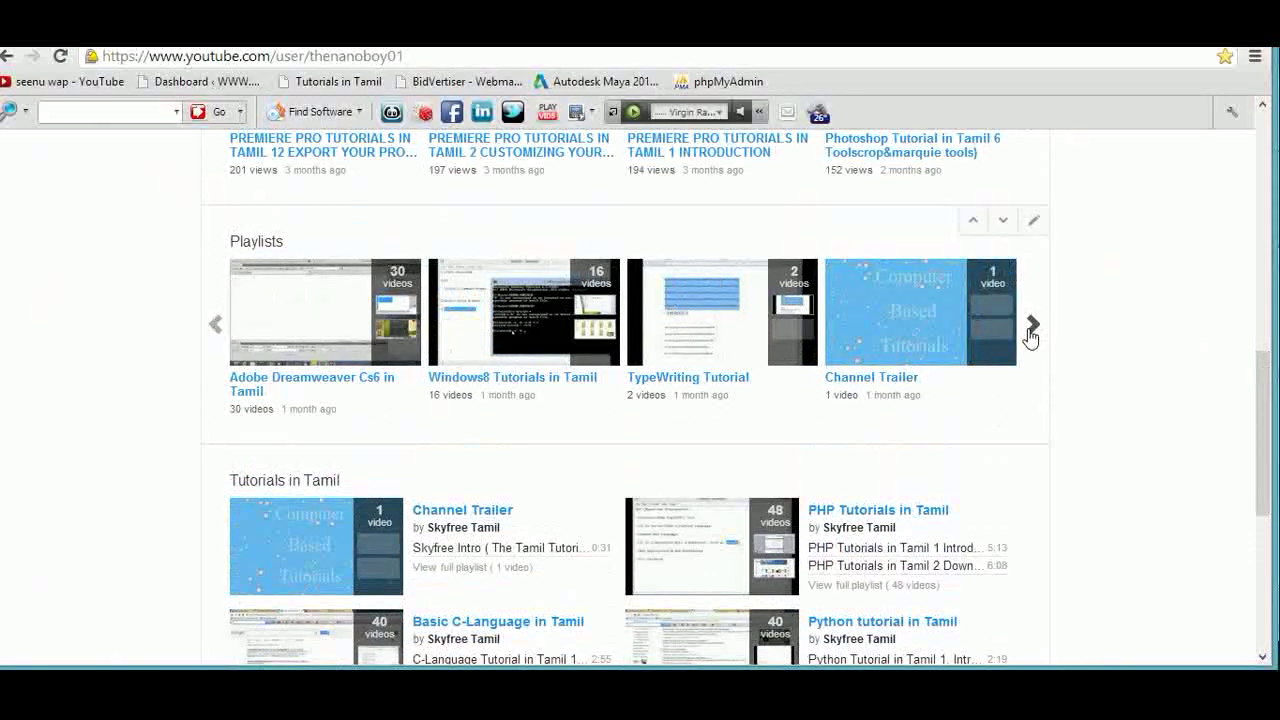
click(1032, 330)
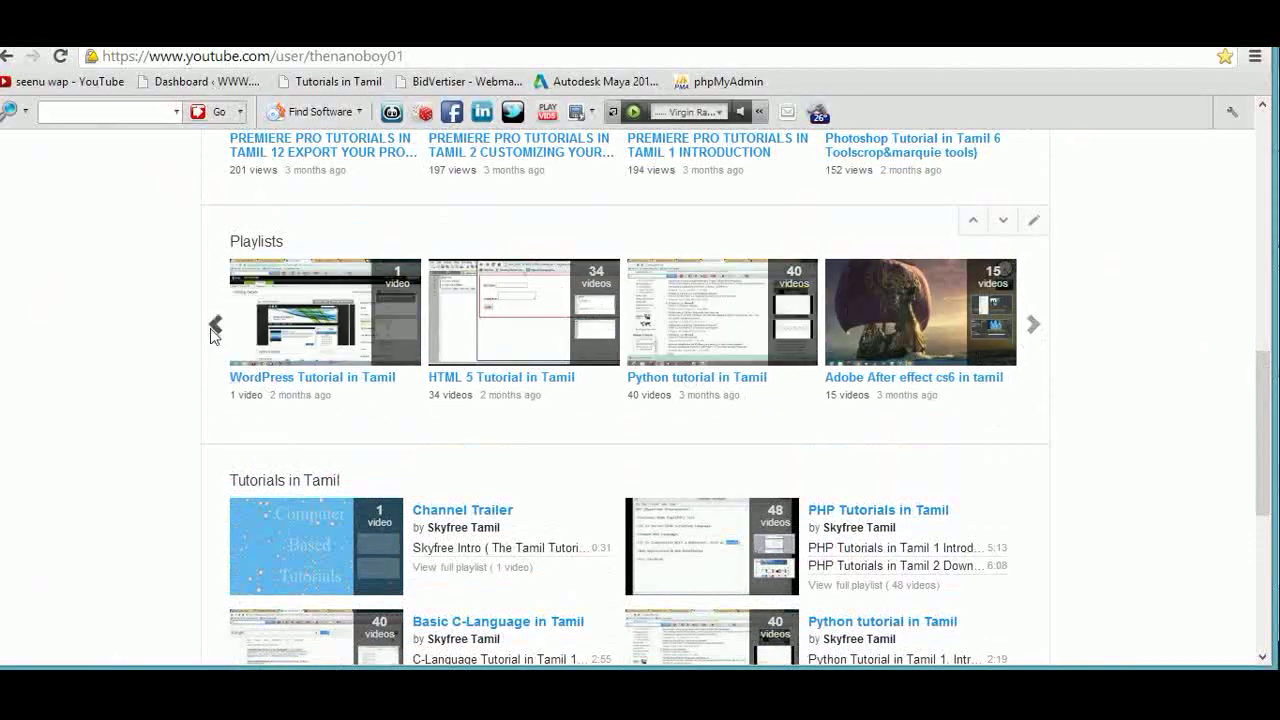
click(214, 327)
click(214, 327)
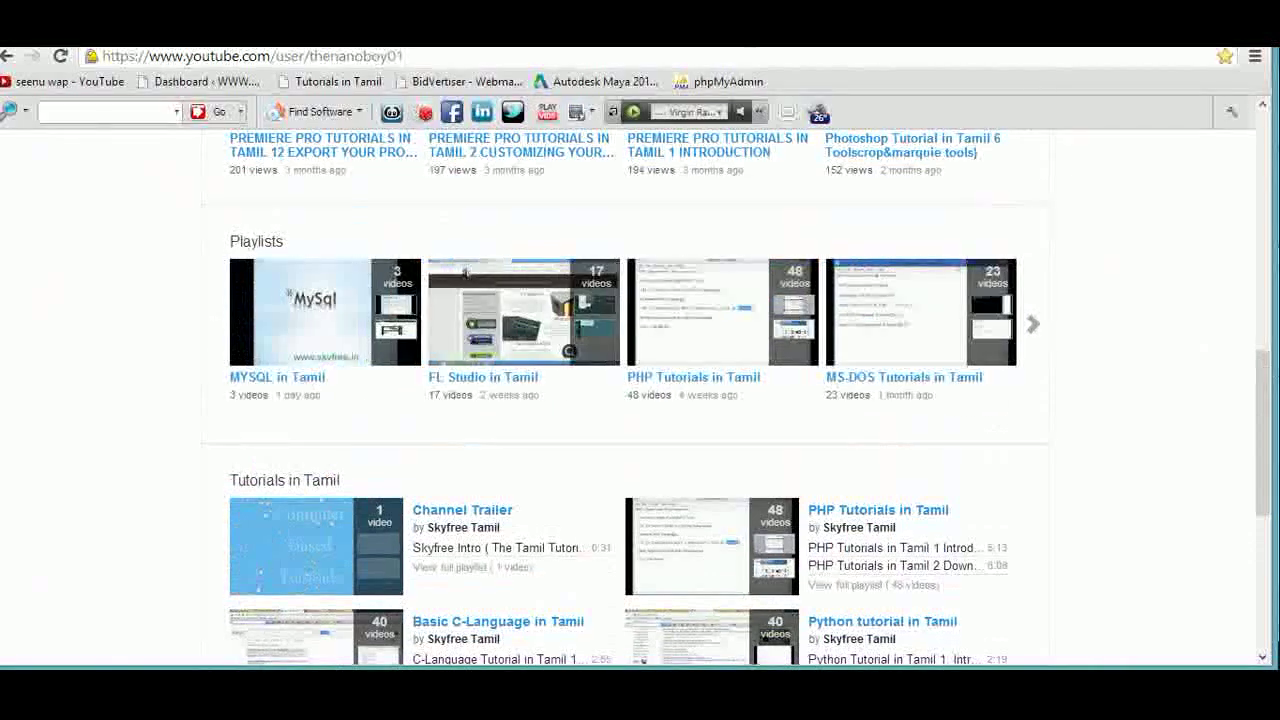
Switch back to the GoDaddy hosting control panel and survey Options & Settings from Popular Apps through Databases.
click(748, 36)
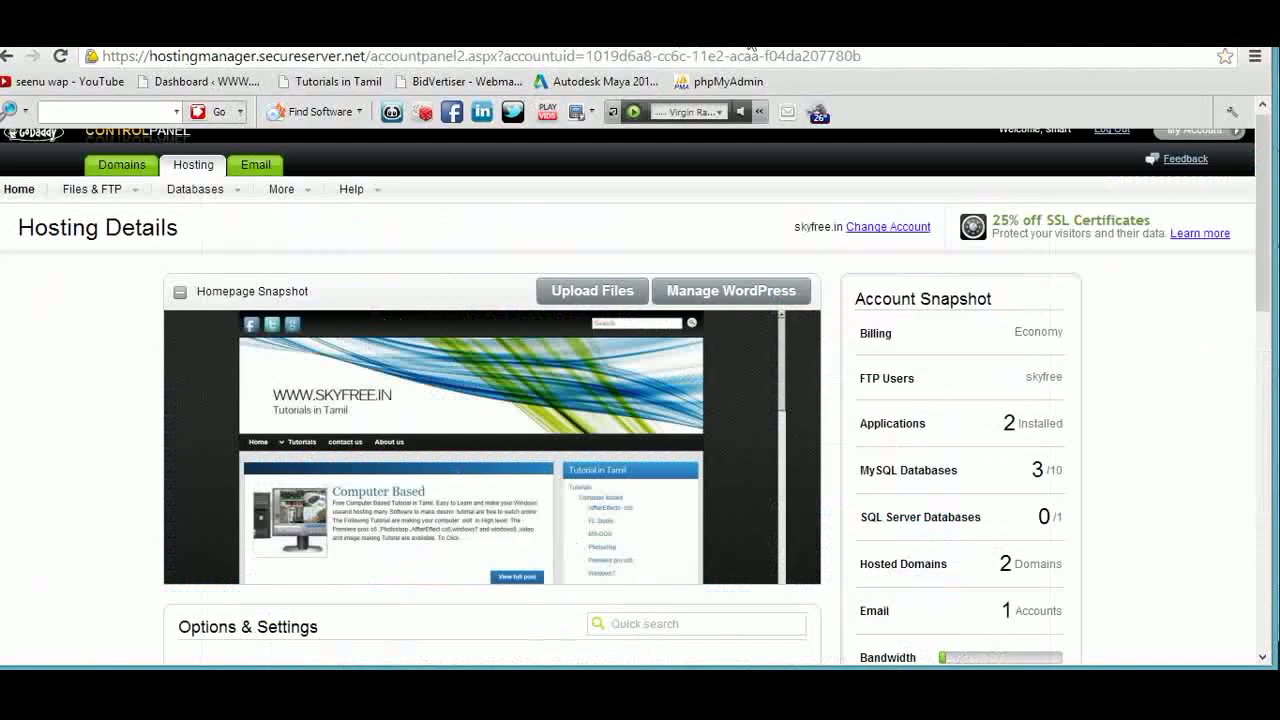
scroll(537, 603, down, 3)
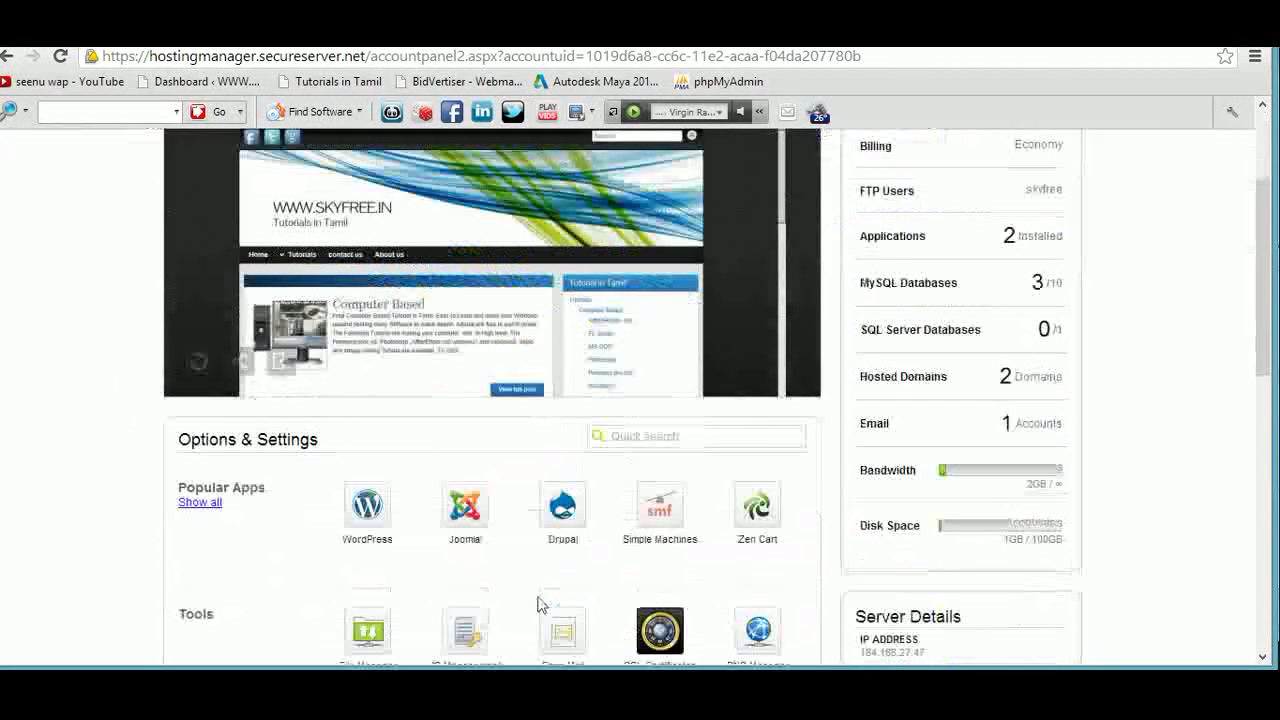
scroll(790, 580, down, 2)
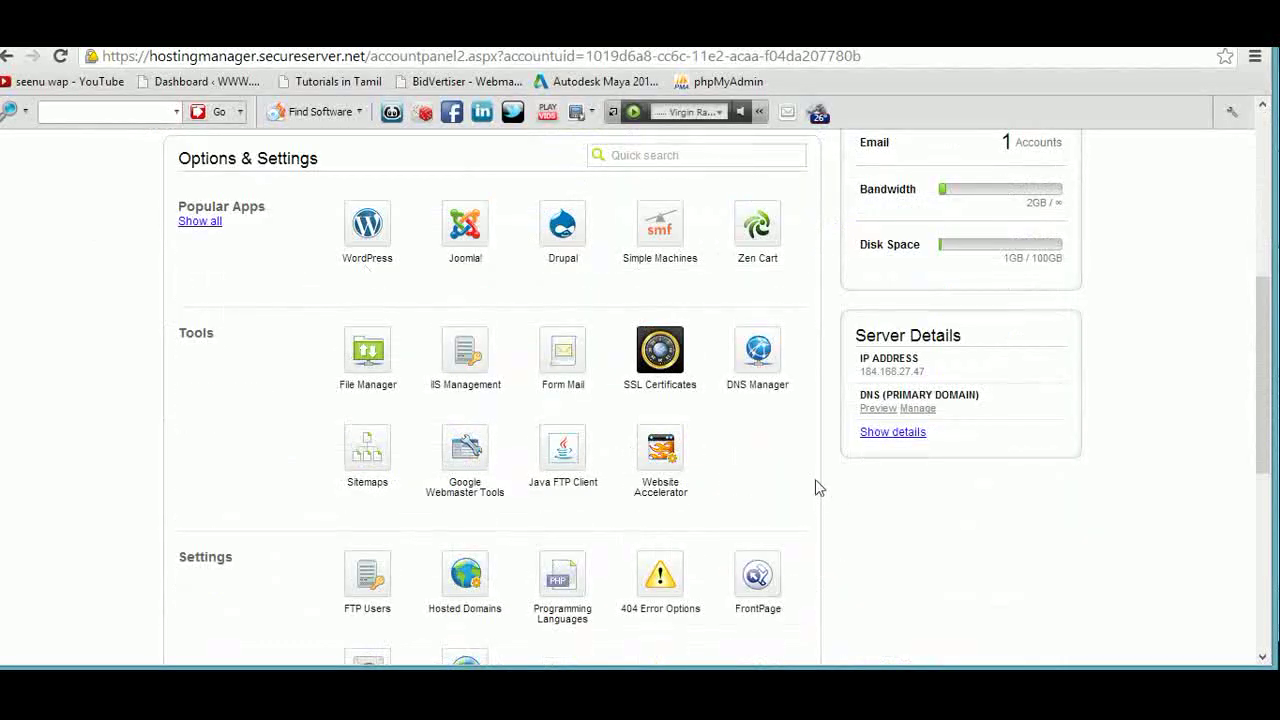
scroll(818, 487, down, 1)
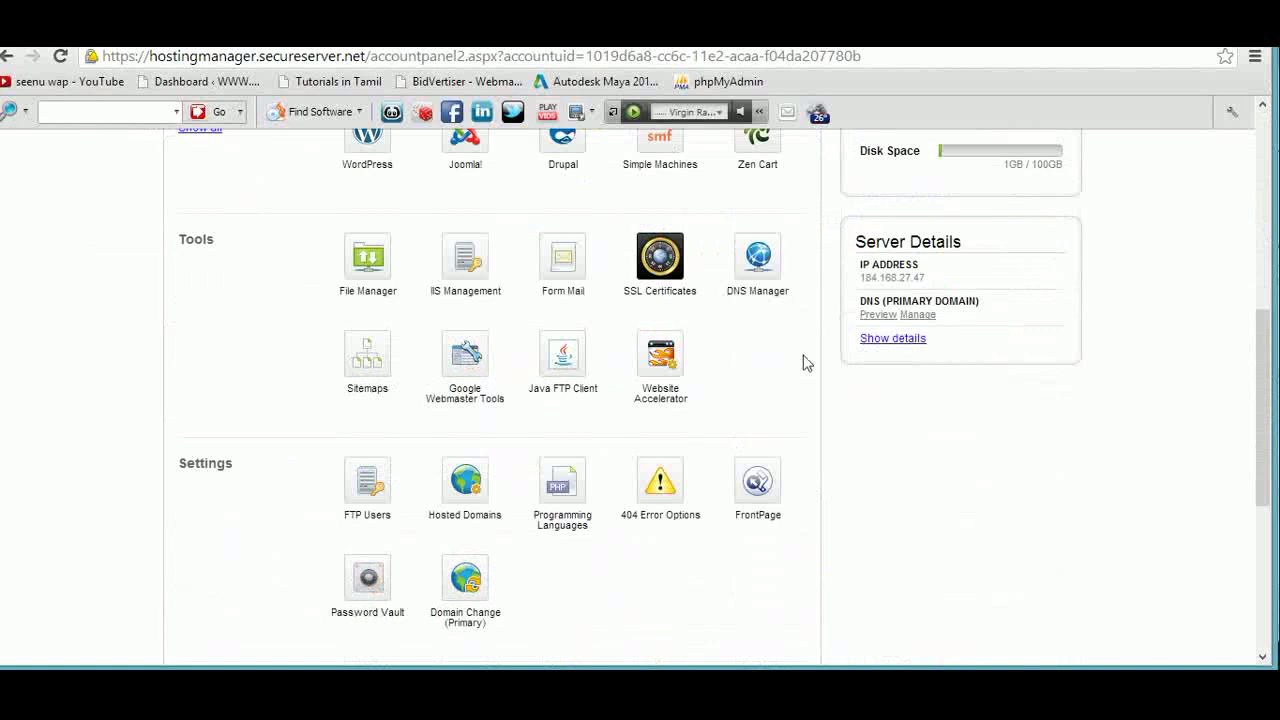
scroll(803, 362, down, 1)
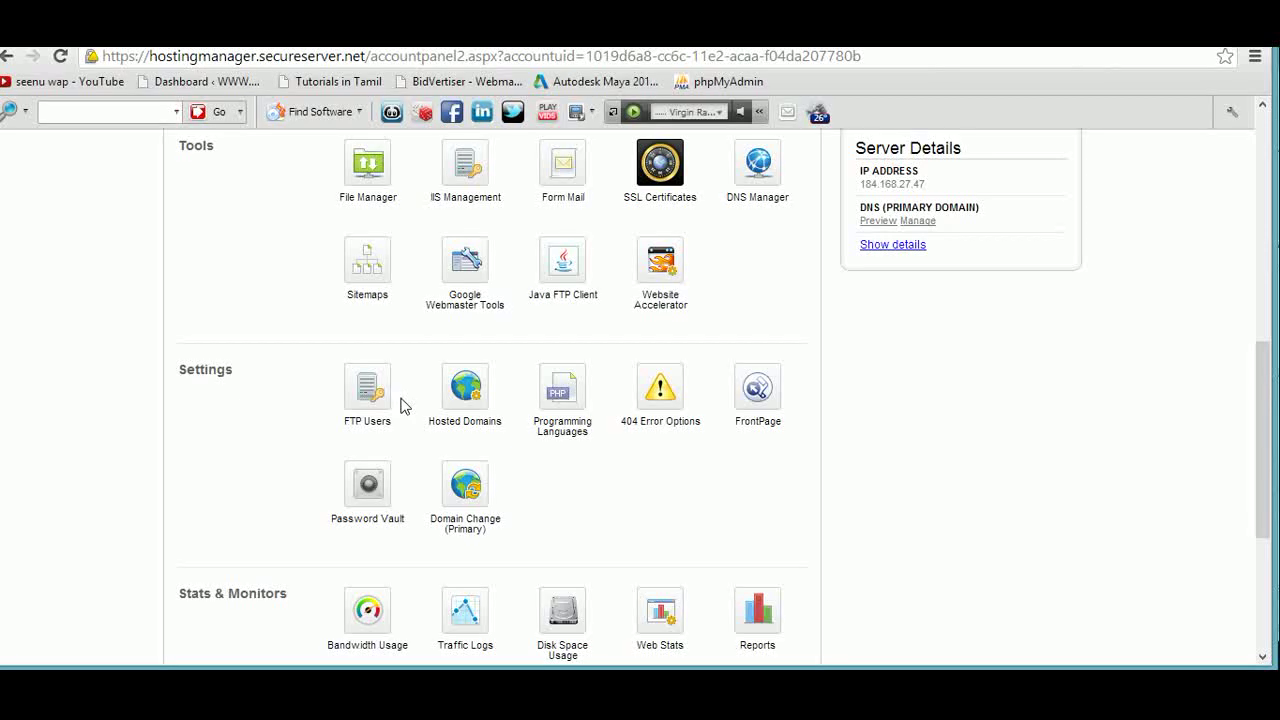
scroll(430, 410, down, 2)
scroll(550, 500, down, 2)
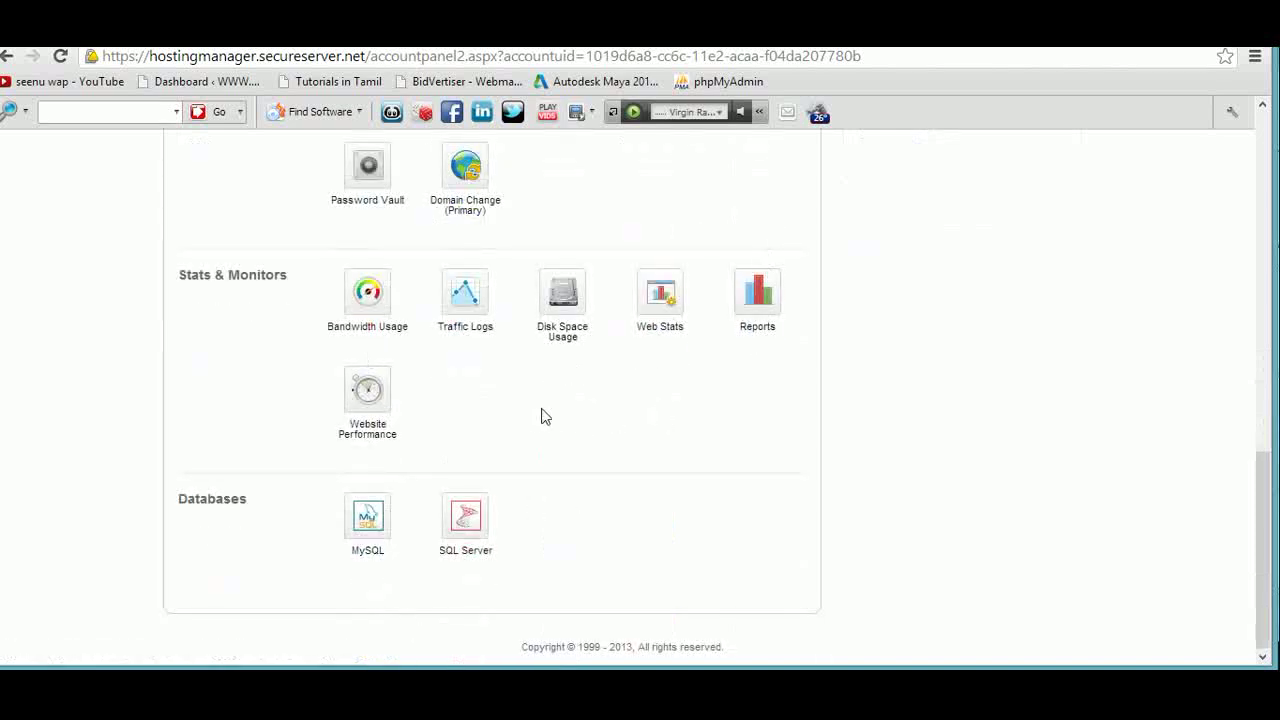
scroll(673, 438, up, 4)
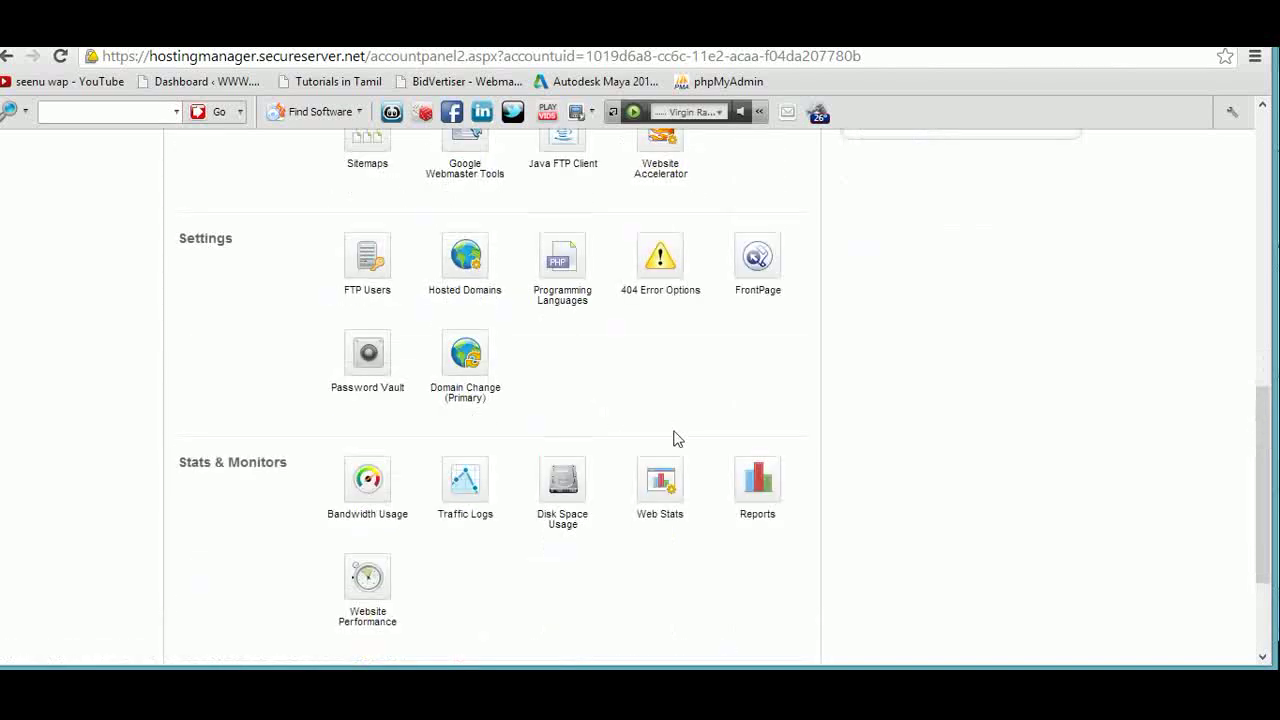
scroll(673, 438, up, 2)
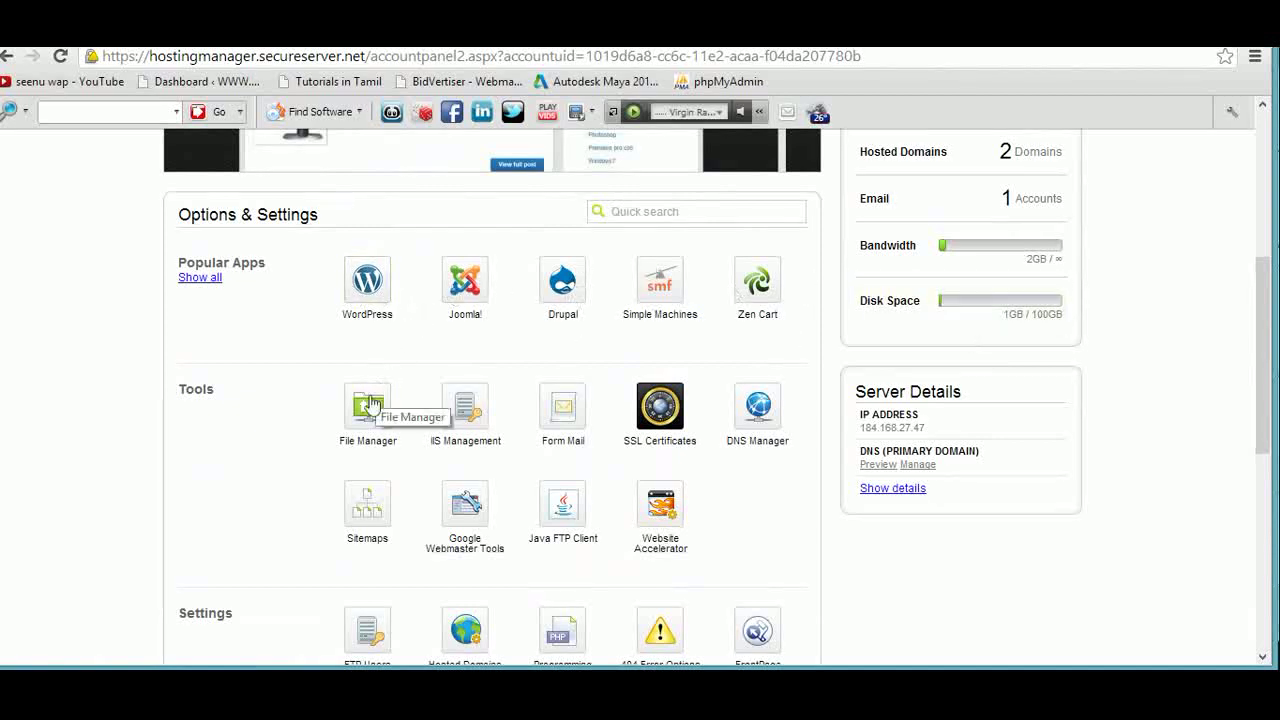
Examine the hosting Tools, Settings, Stats & Monitors and Databases sections, and return to the Homepage Snapshot.
scroll(548, 448, down, 2)
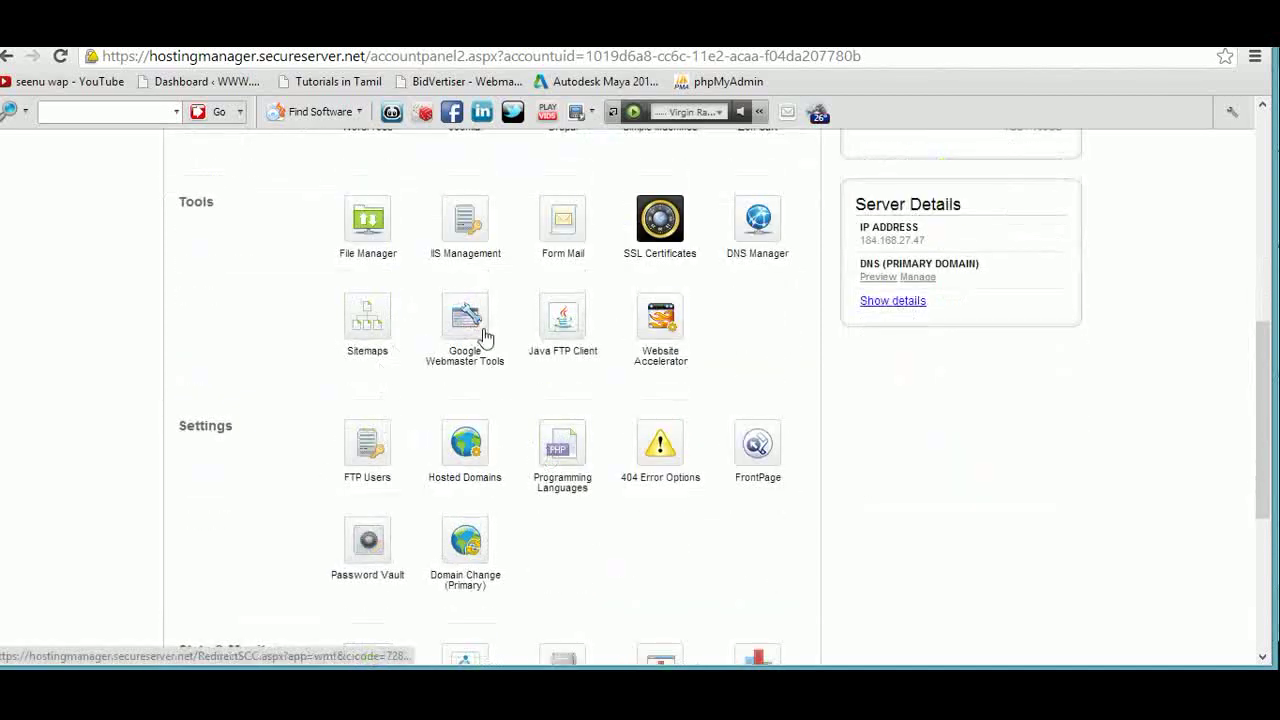
scroll(483, 340, down, 4)
scroll(420, 414, up, 1)
scroll(423, 414, down, 1)
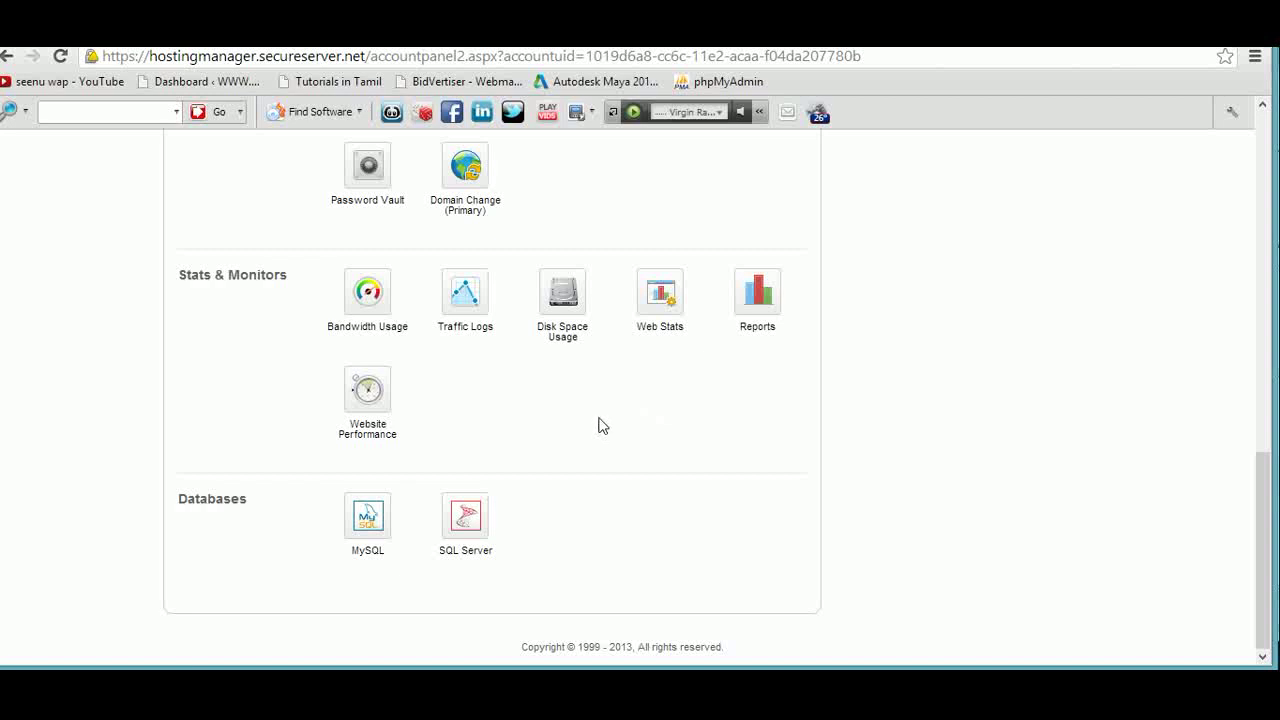
scroll(602, 425, up, 4)
scroll(598, 425, up, 6)
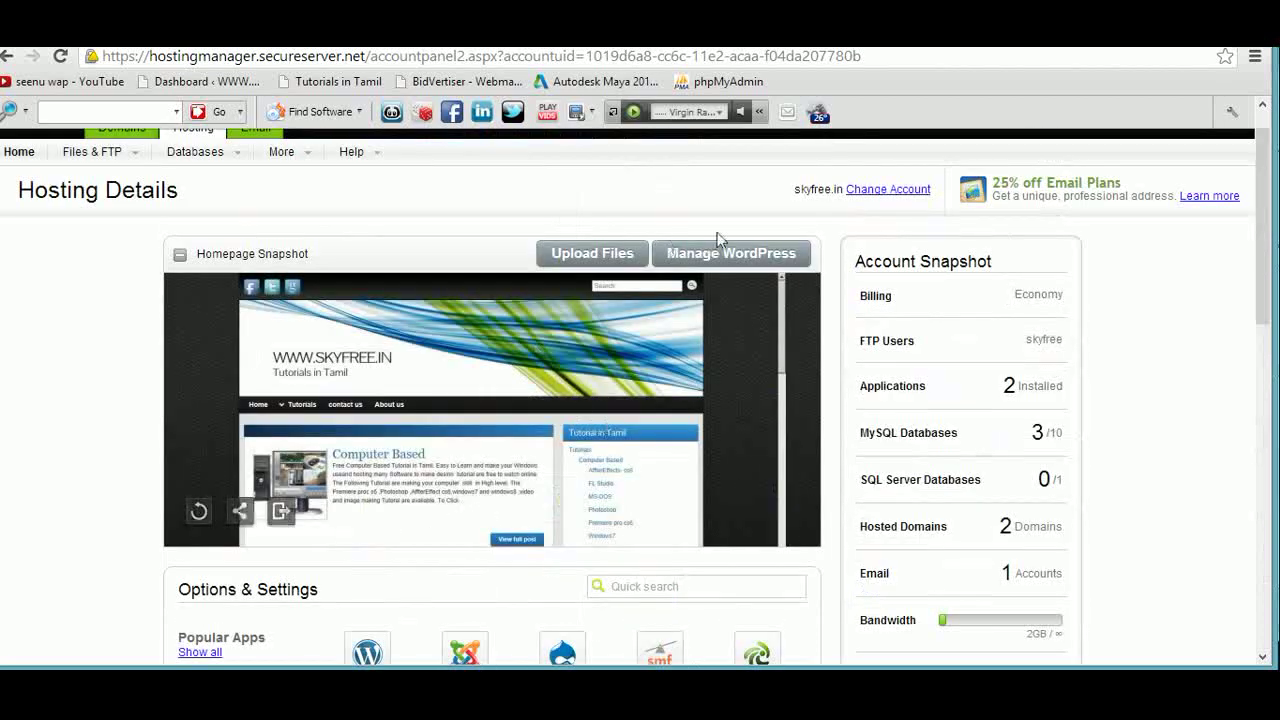
Locate WordPress under Popular Apps and MySQL under Databases in the hosting options.
scroll(420, 590, down, 1)
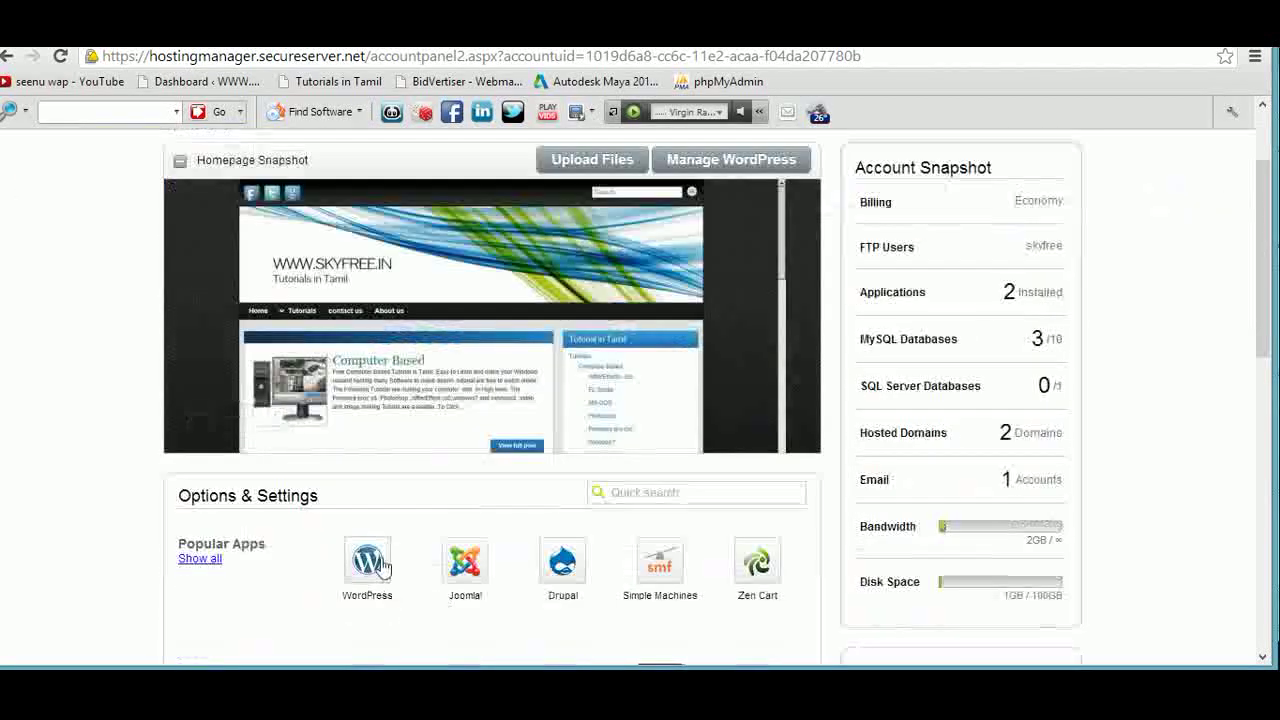
scroll(388, 570, down, 8)
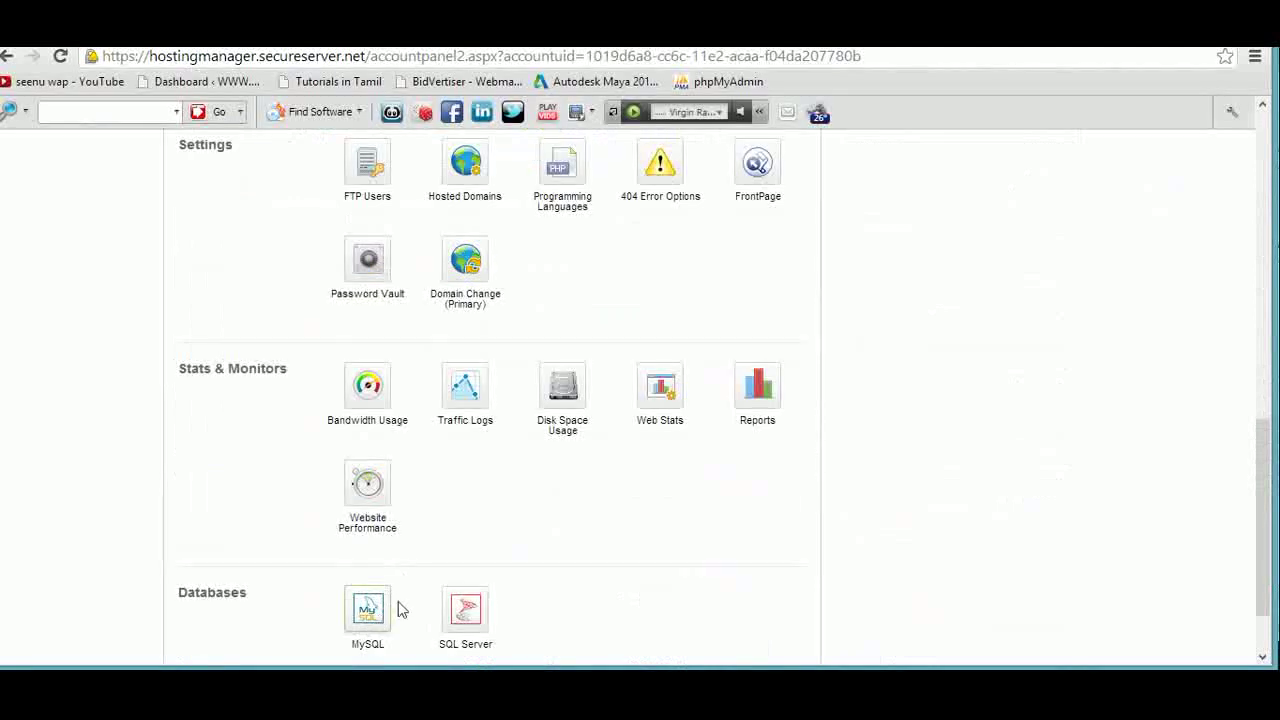
scroll(480, 518, up, 4)
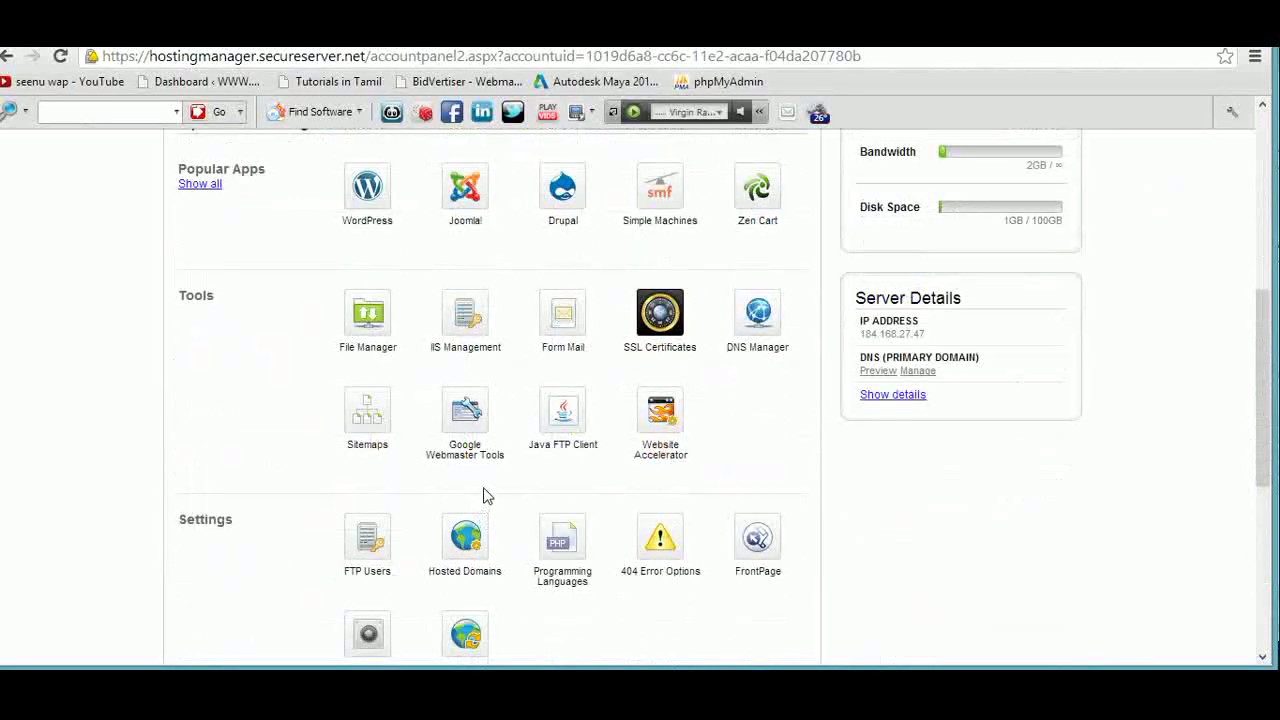
scroll(483, 495, up, 2)
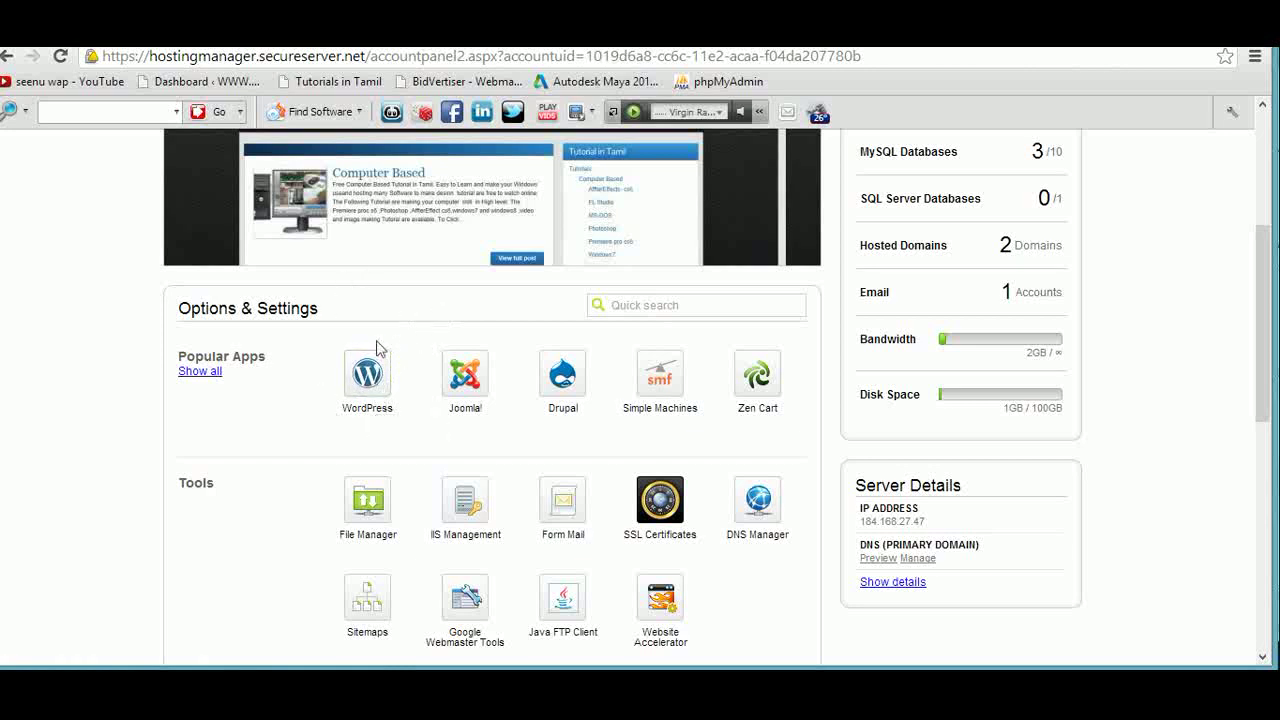
Go through the hosting options from File Manager and Sitemaps to Bandwidth Usage and SQL Server.
scroll(378, 441, down, 2)
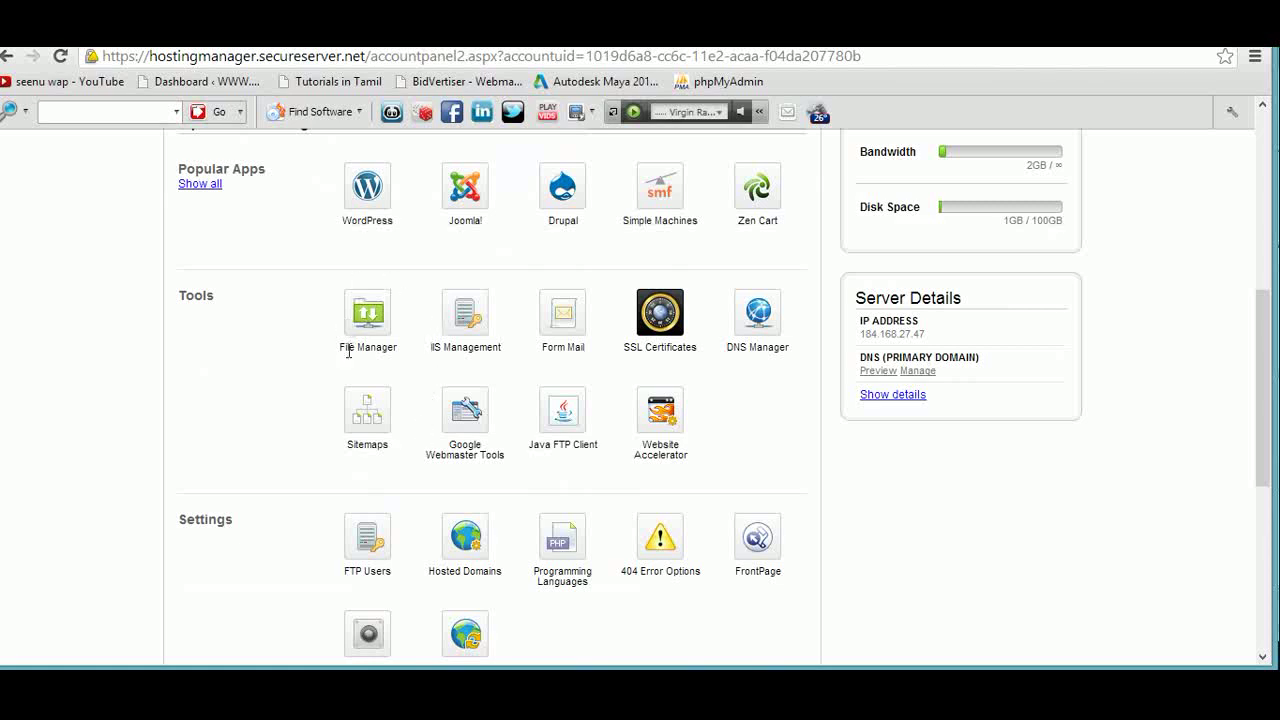
scroll(394, 330, down, 1)
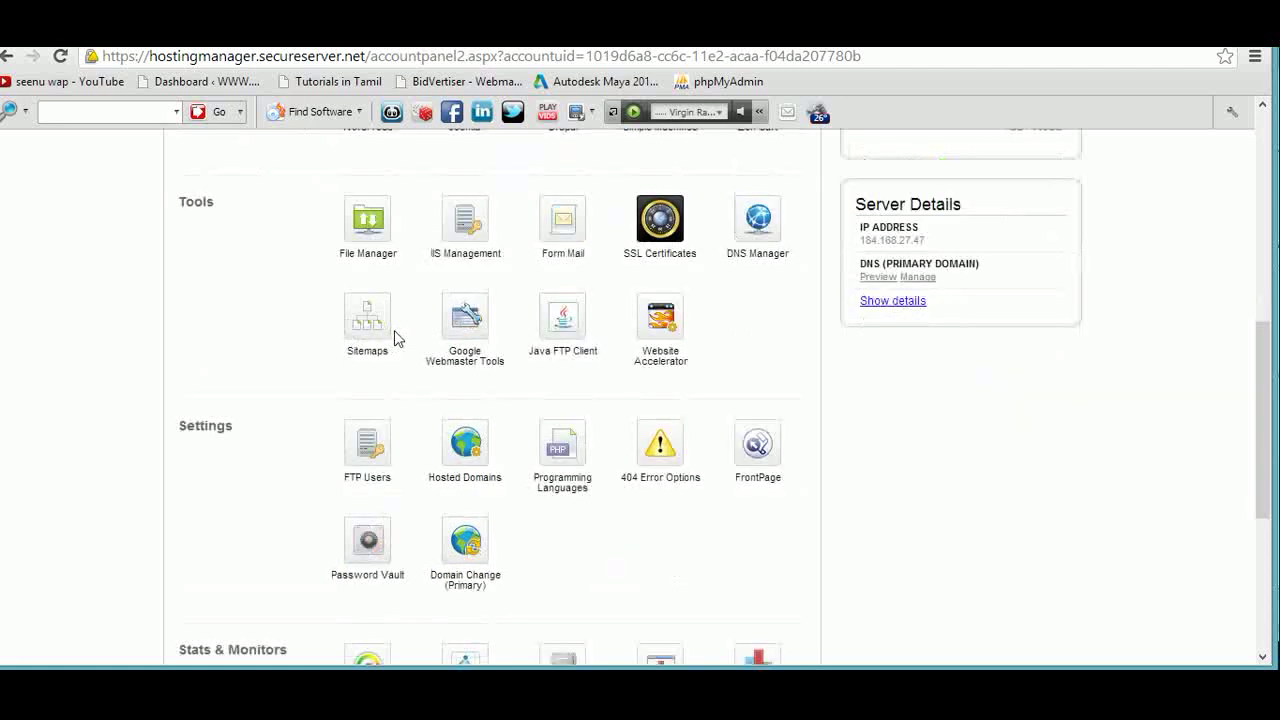
scroll(394, 330, up, 1)
scroll(394, 330, down, 2)
scroll(394, 338, down, 2)
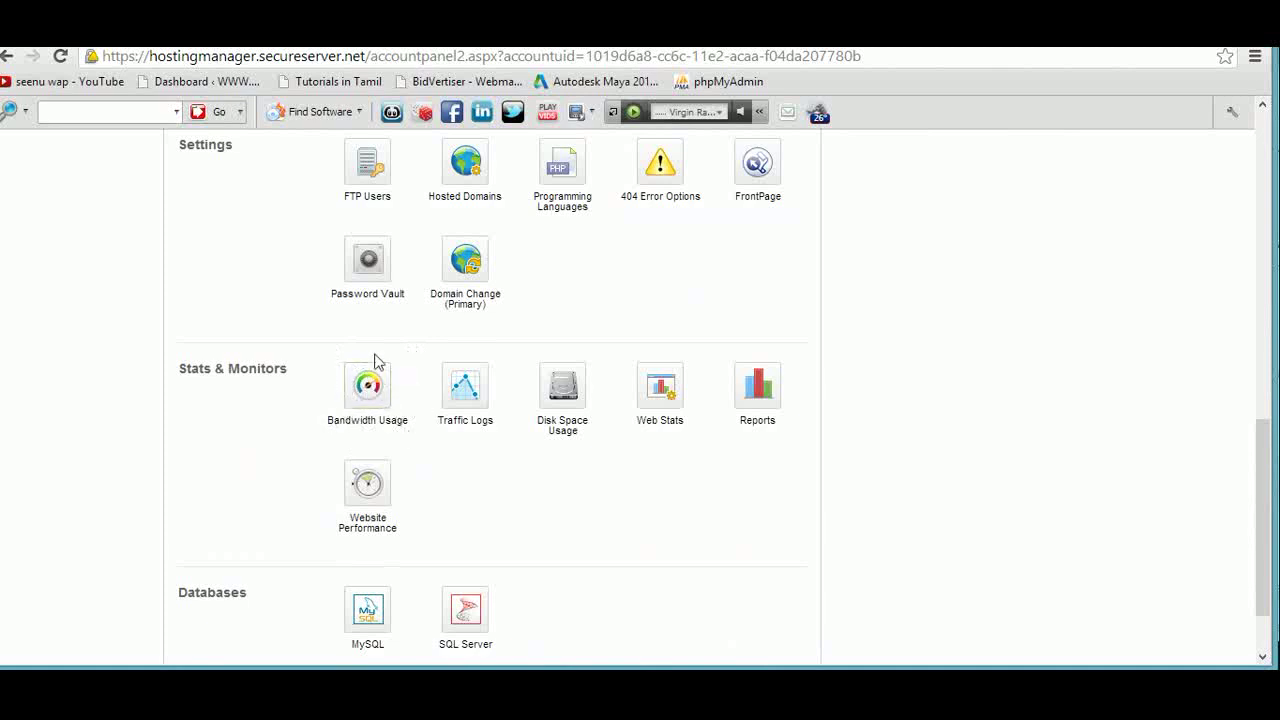
scroll(368, 420, down, 1)
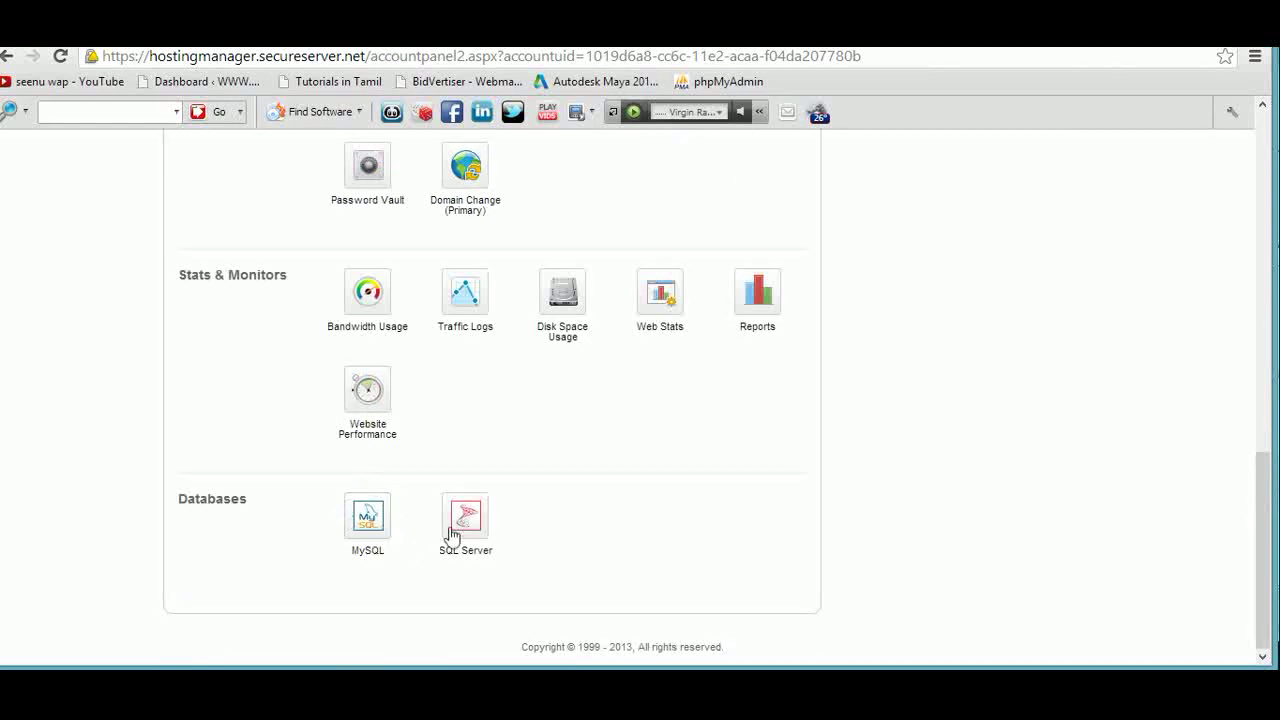
Glance at the YouTube channel's playlists, and return to the Popular Apps section of the hosting control panel.
click(1000, 34)
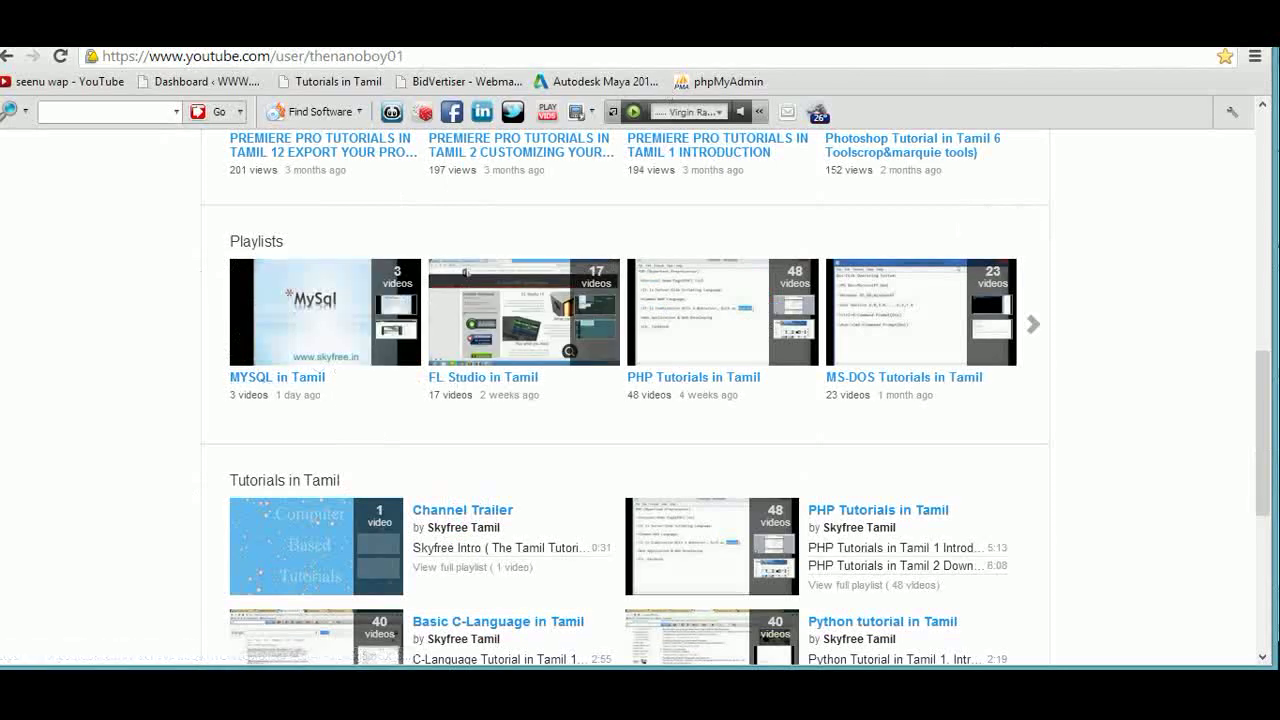
click(400, 34)
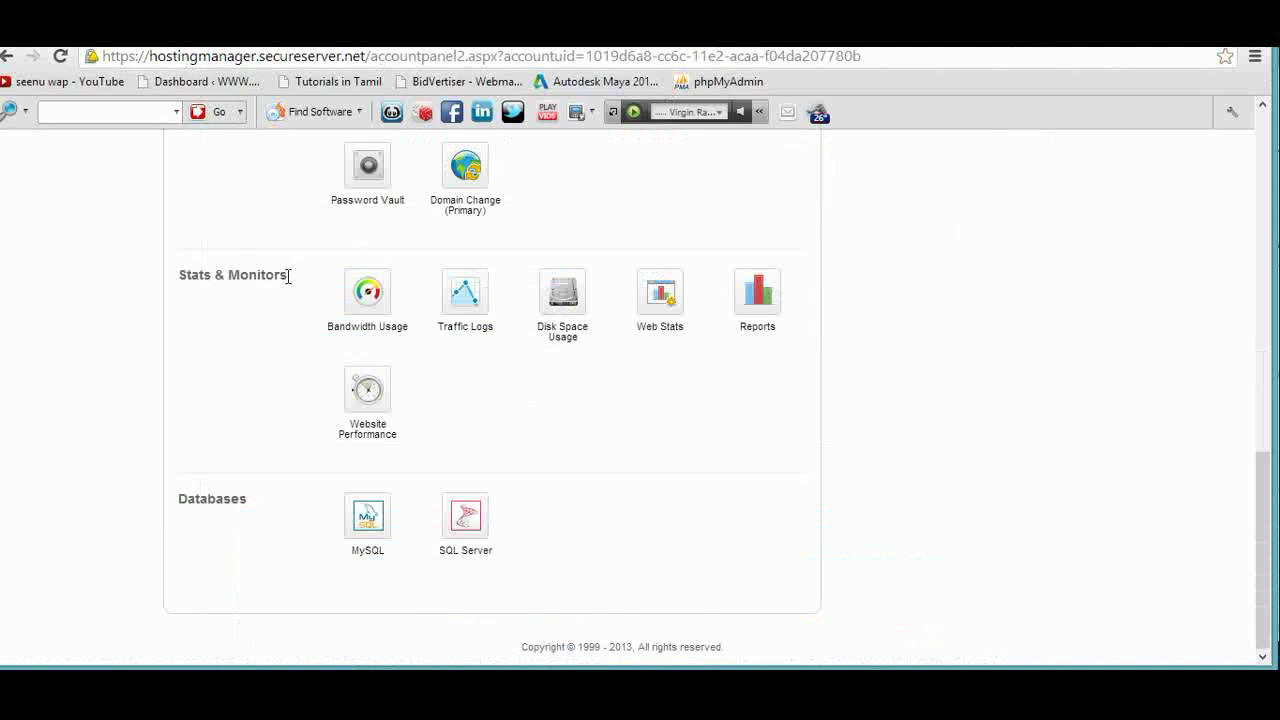
scroll(288, 285, up, 4)
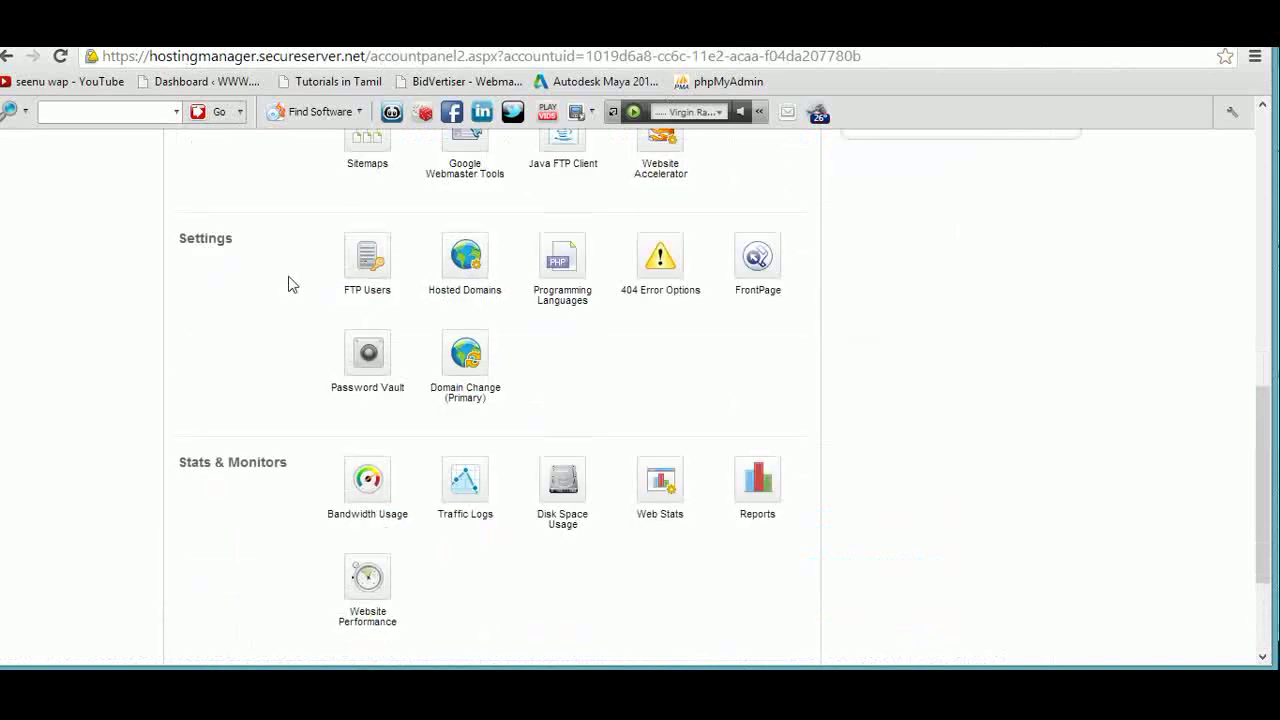
scroll(288, 285, up, 3)
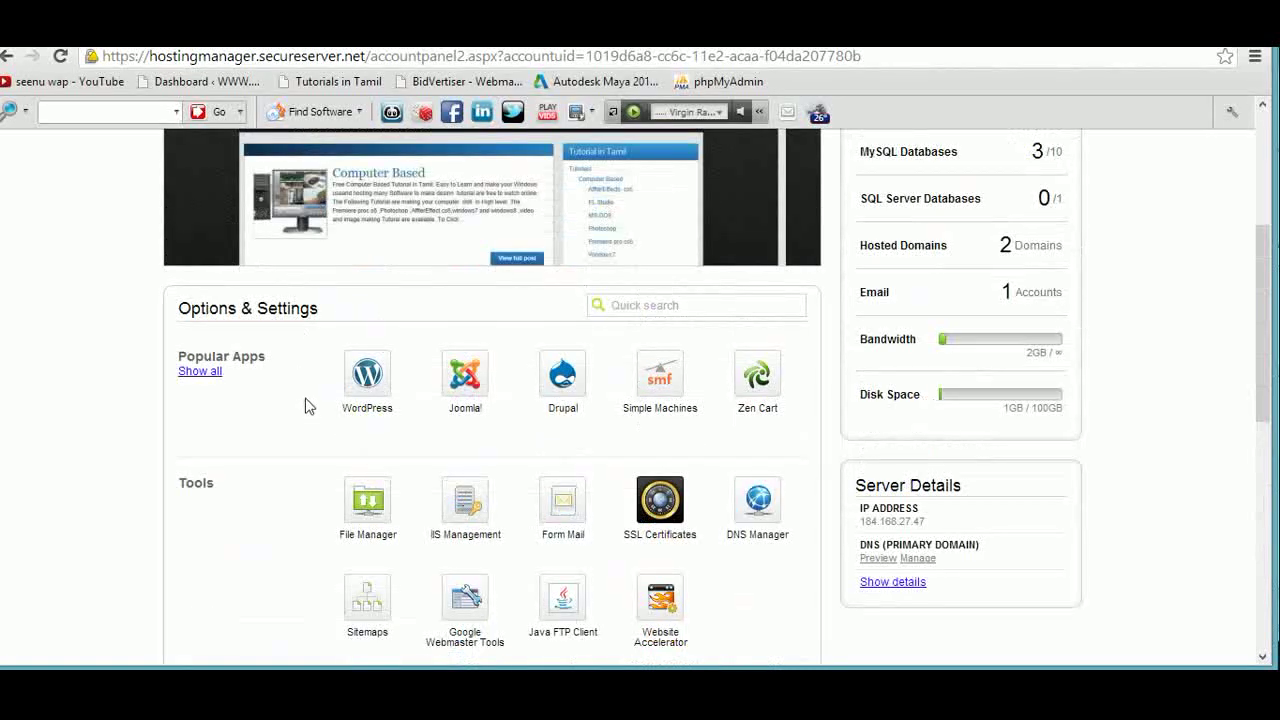
Review the control panel's Tools, Settings and Stats & Monitors options again, ending at the Settings section.
scroll(307, 404, down, 2)
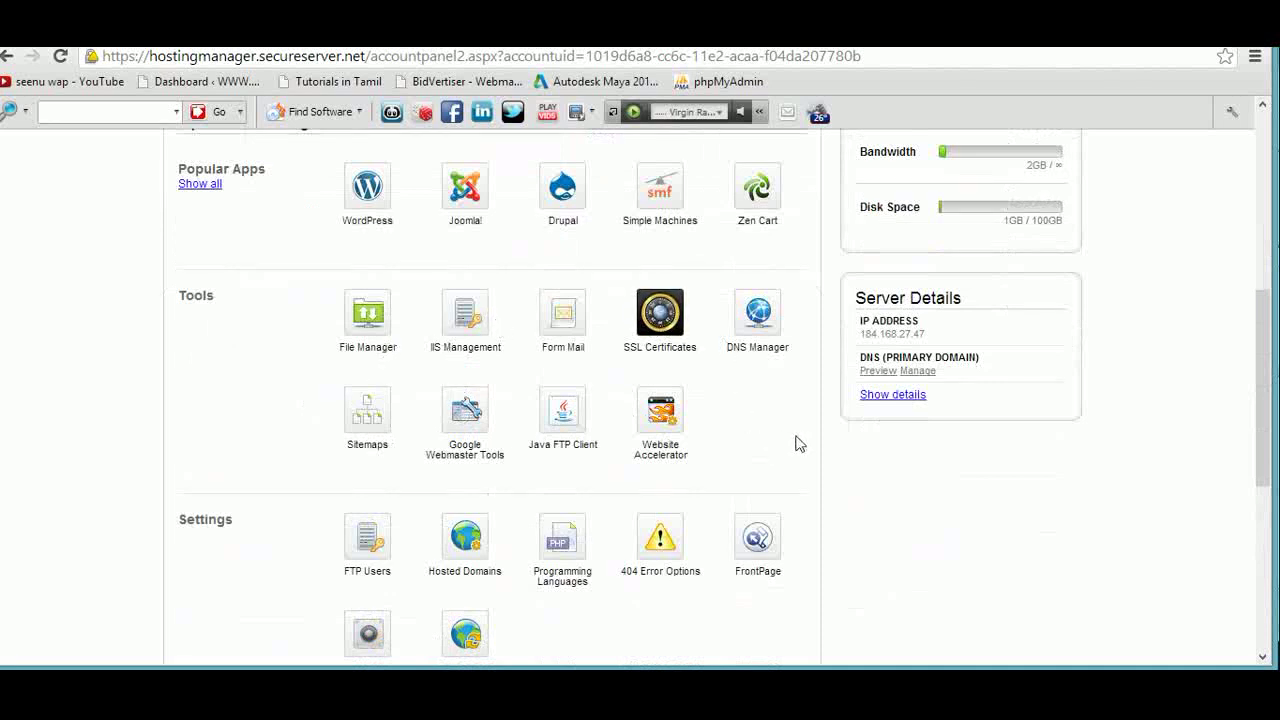
scroll(801, 448, down, 3)
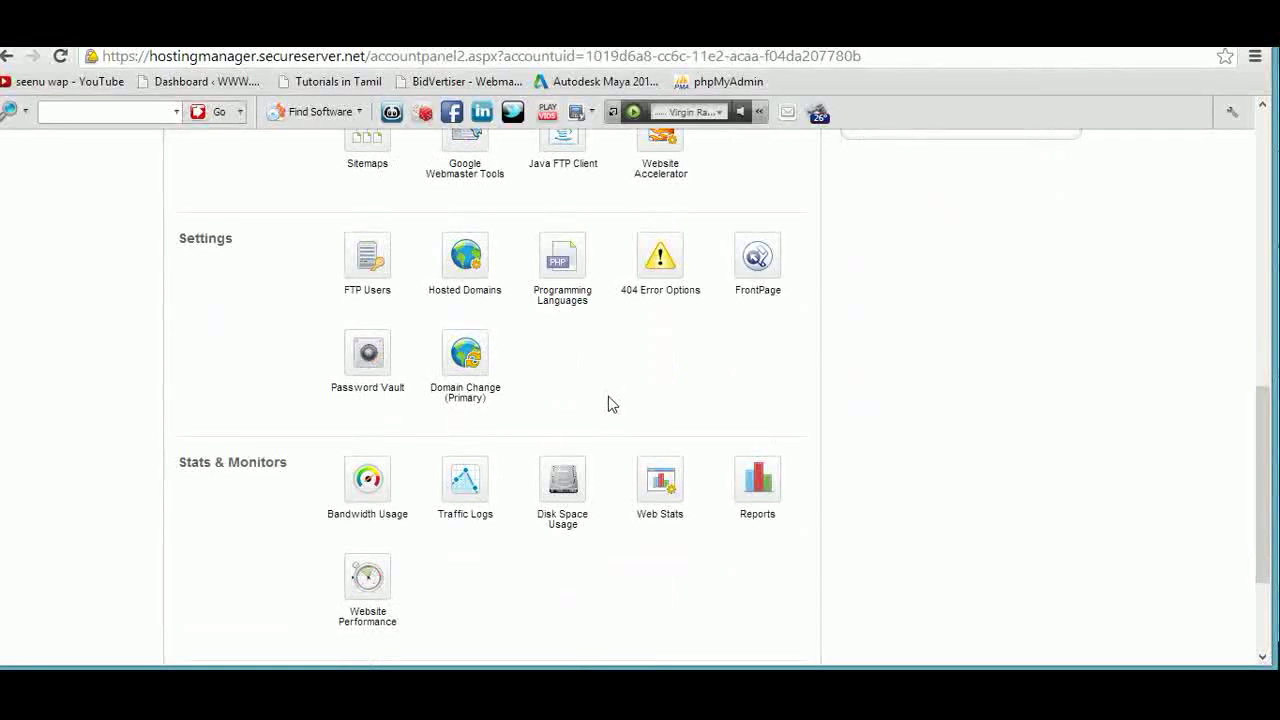
scroll(611, 396, up, 3)
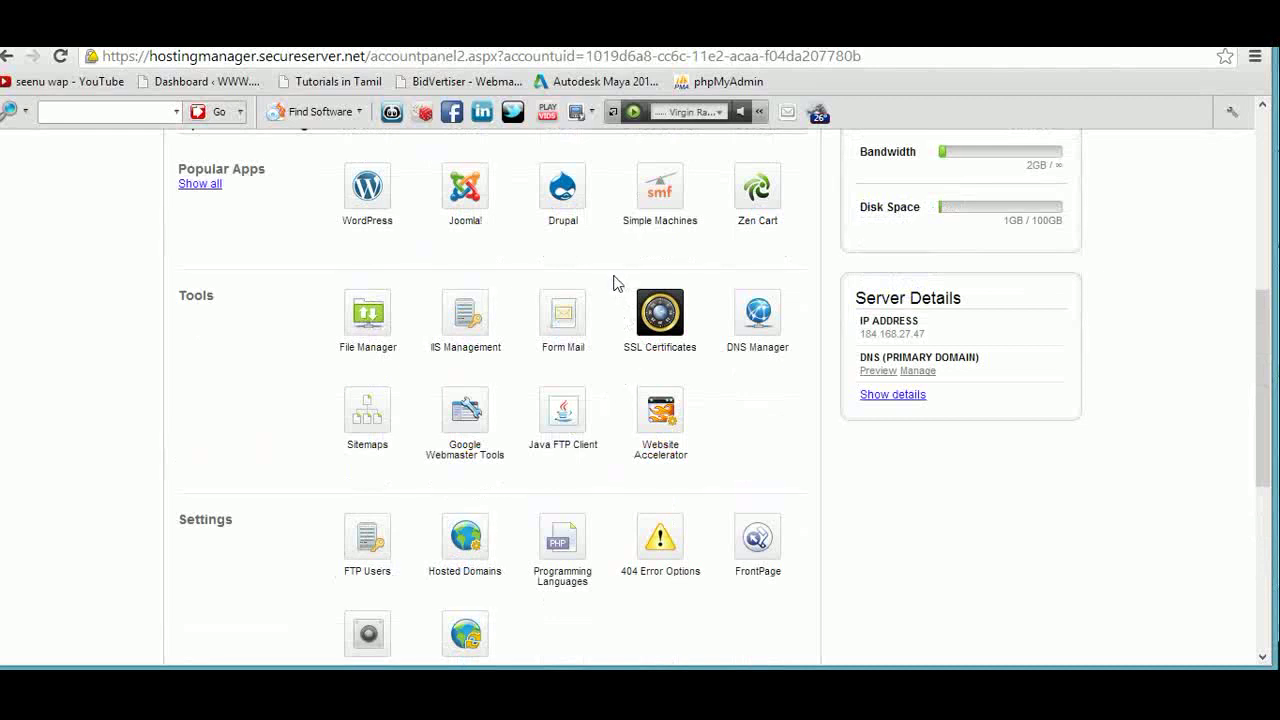
scroll(615, 283, up, 1)
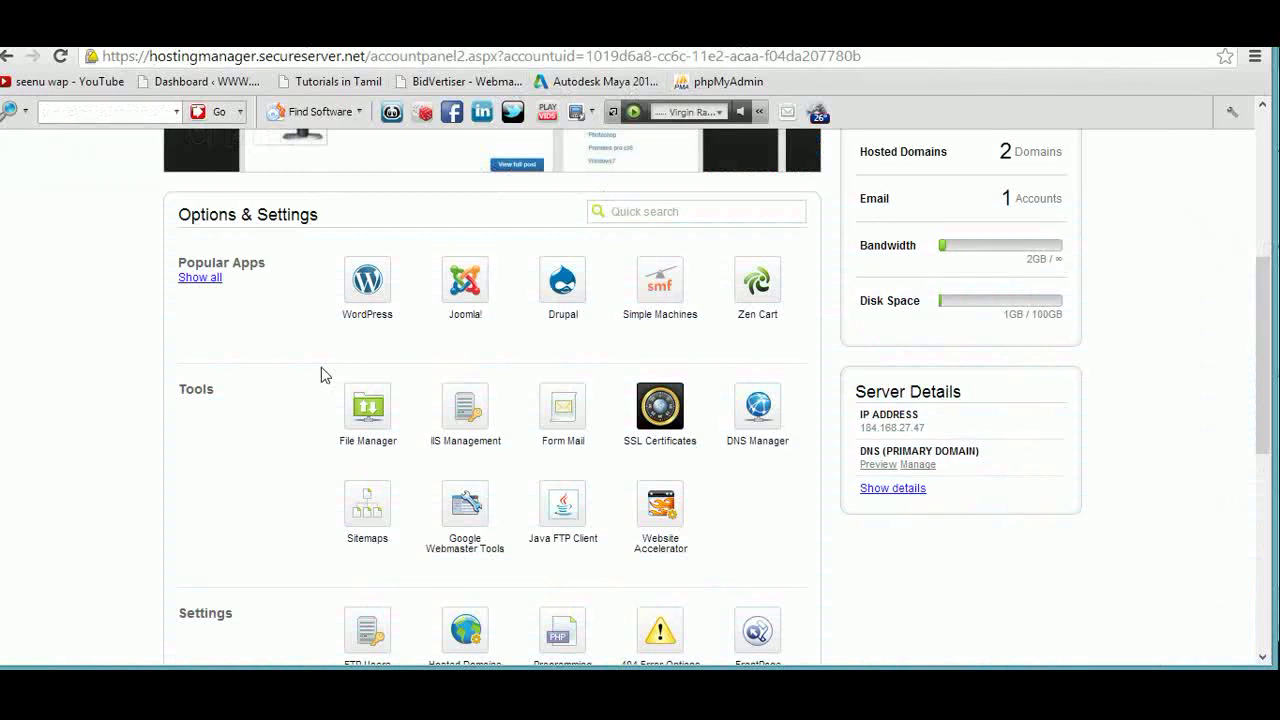
scroll(321, 375, down, 2)
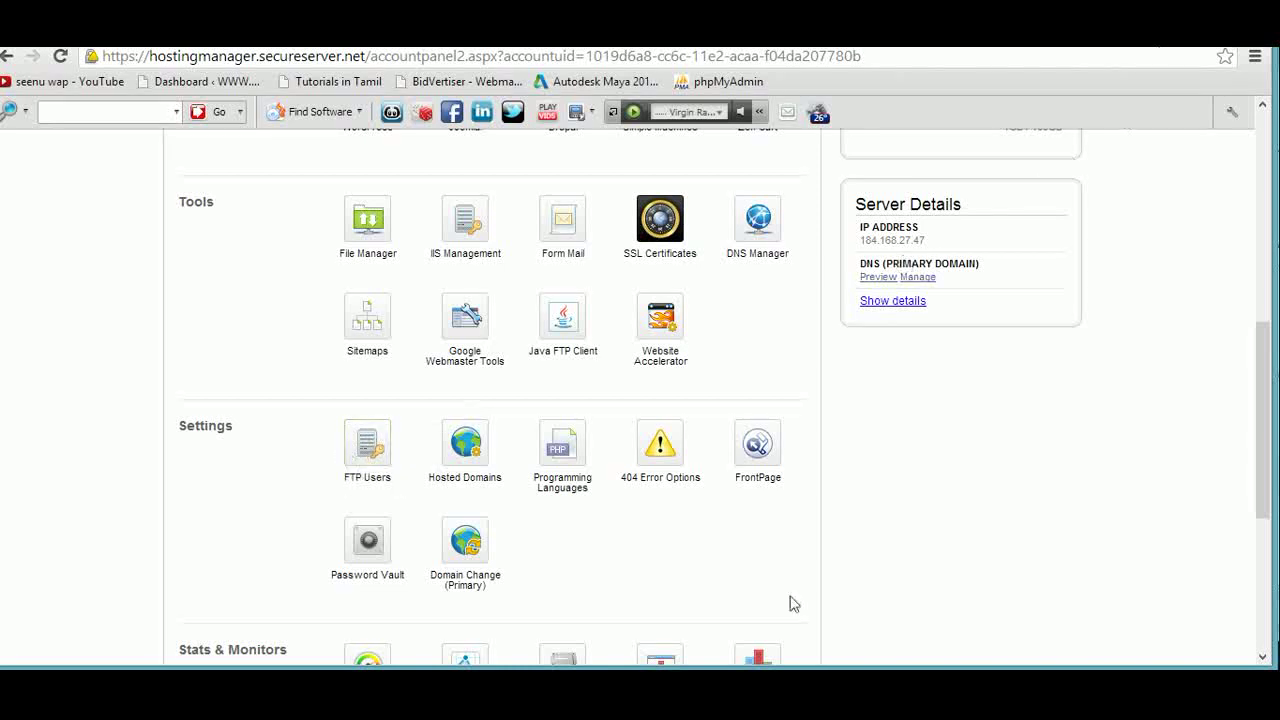
Bring up FileZilla to view its FTP connection fields, and return to the hosting control panel.
click(556, 684)
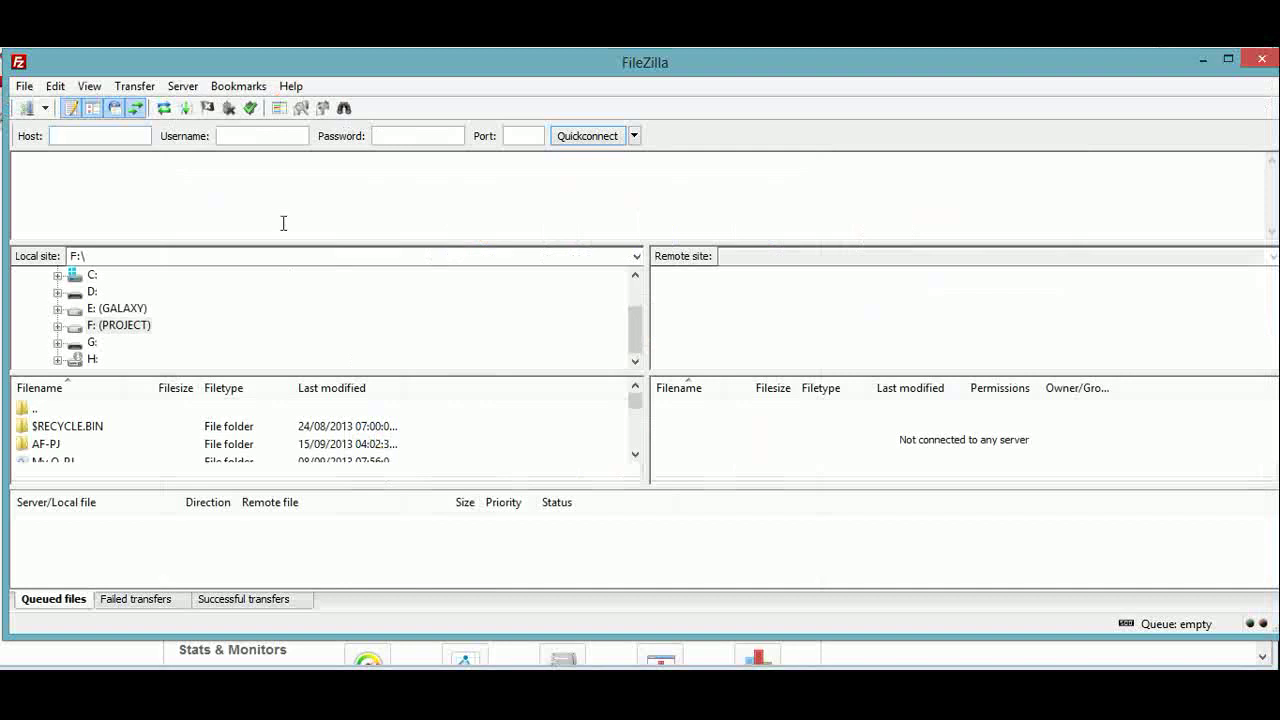
click(1204, 62)
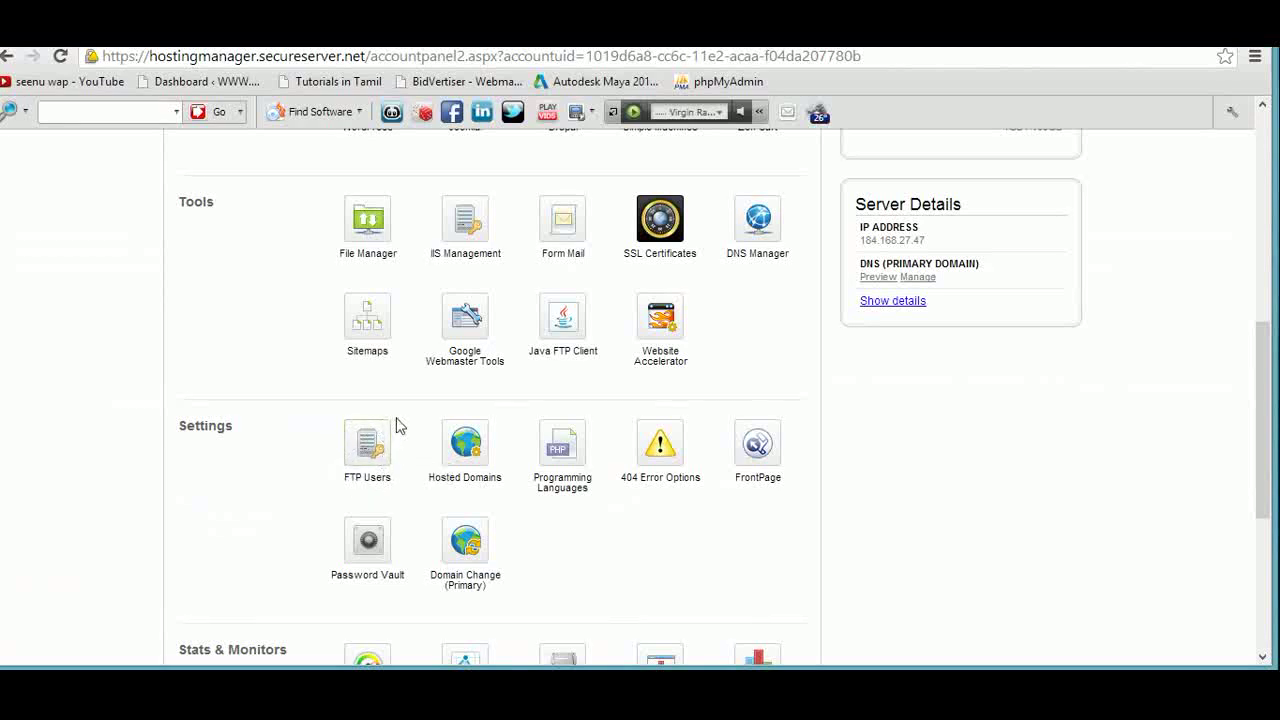
Look at the Account Snapshot and the FTP Users option in the hosting control panel.
scroll(396, 425, up, 6)
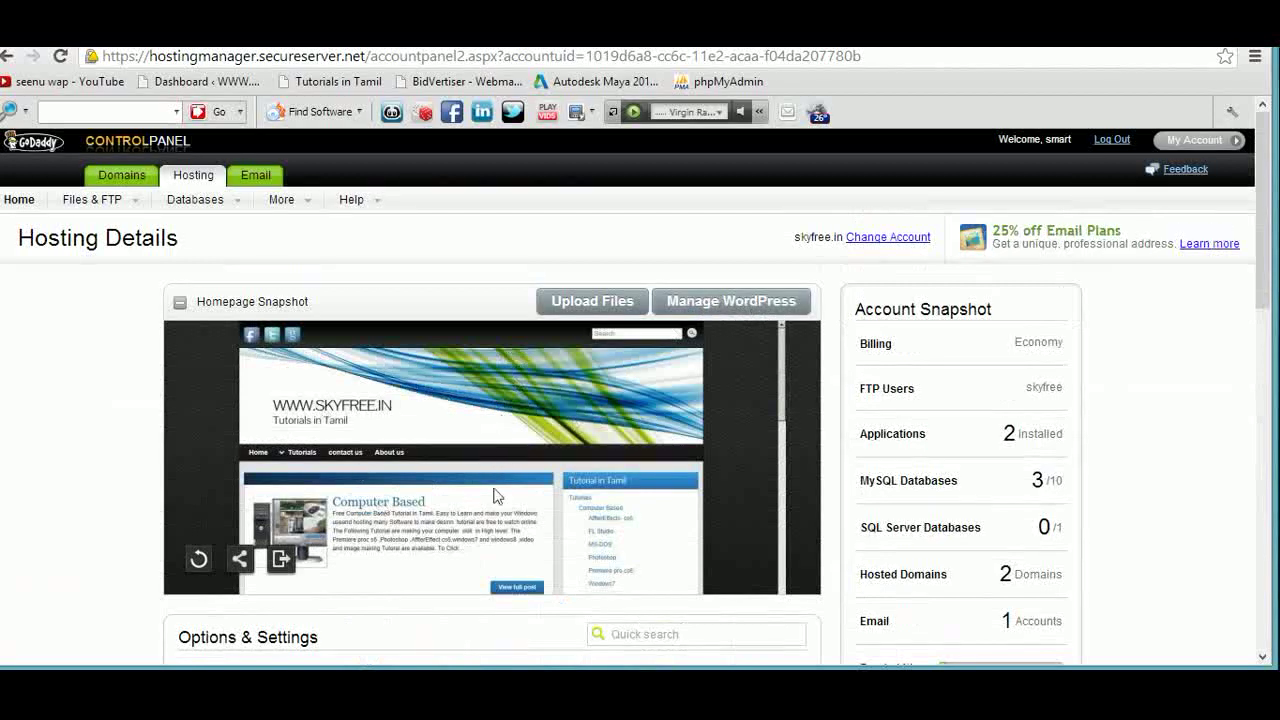
scroll(380, 550, down, 6)
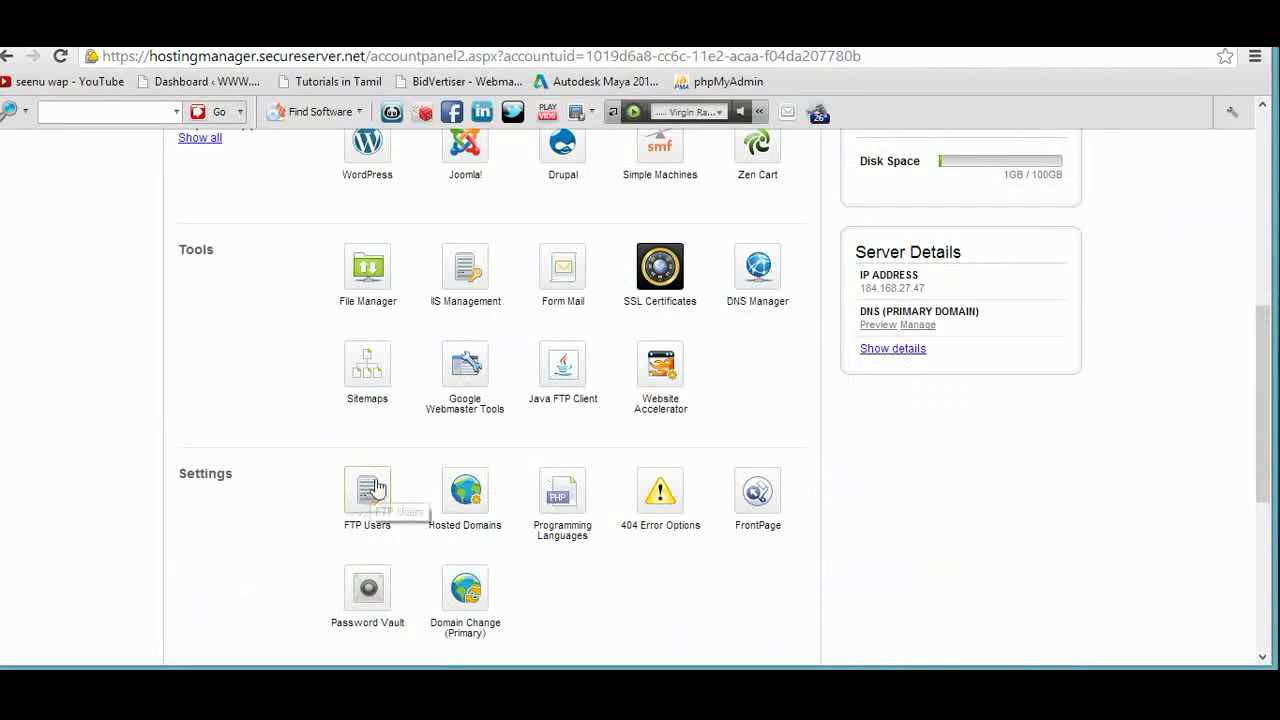
scroll(372, 490, up, 5)
scroll(437, 493, down, 3)
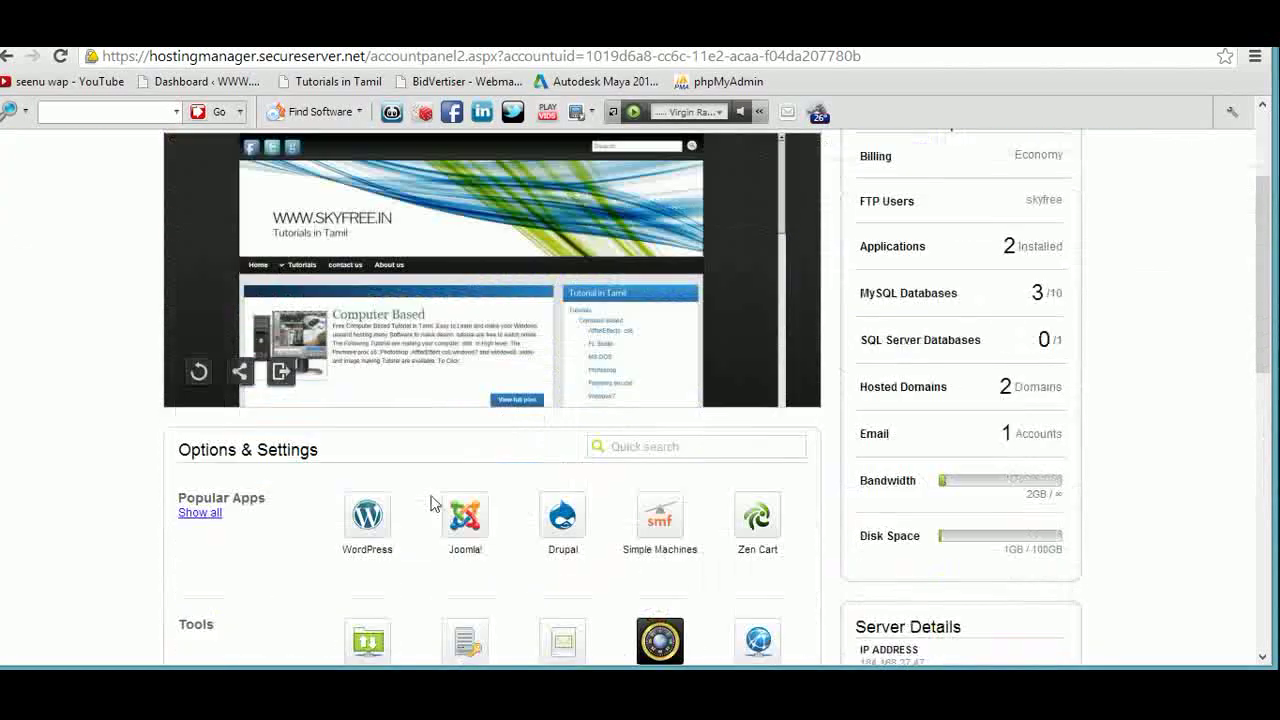